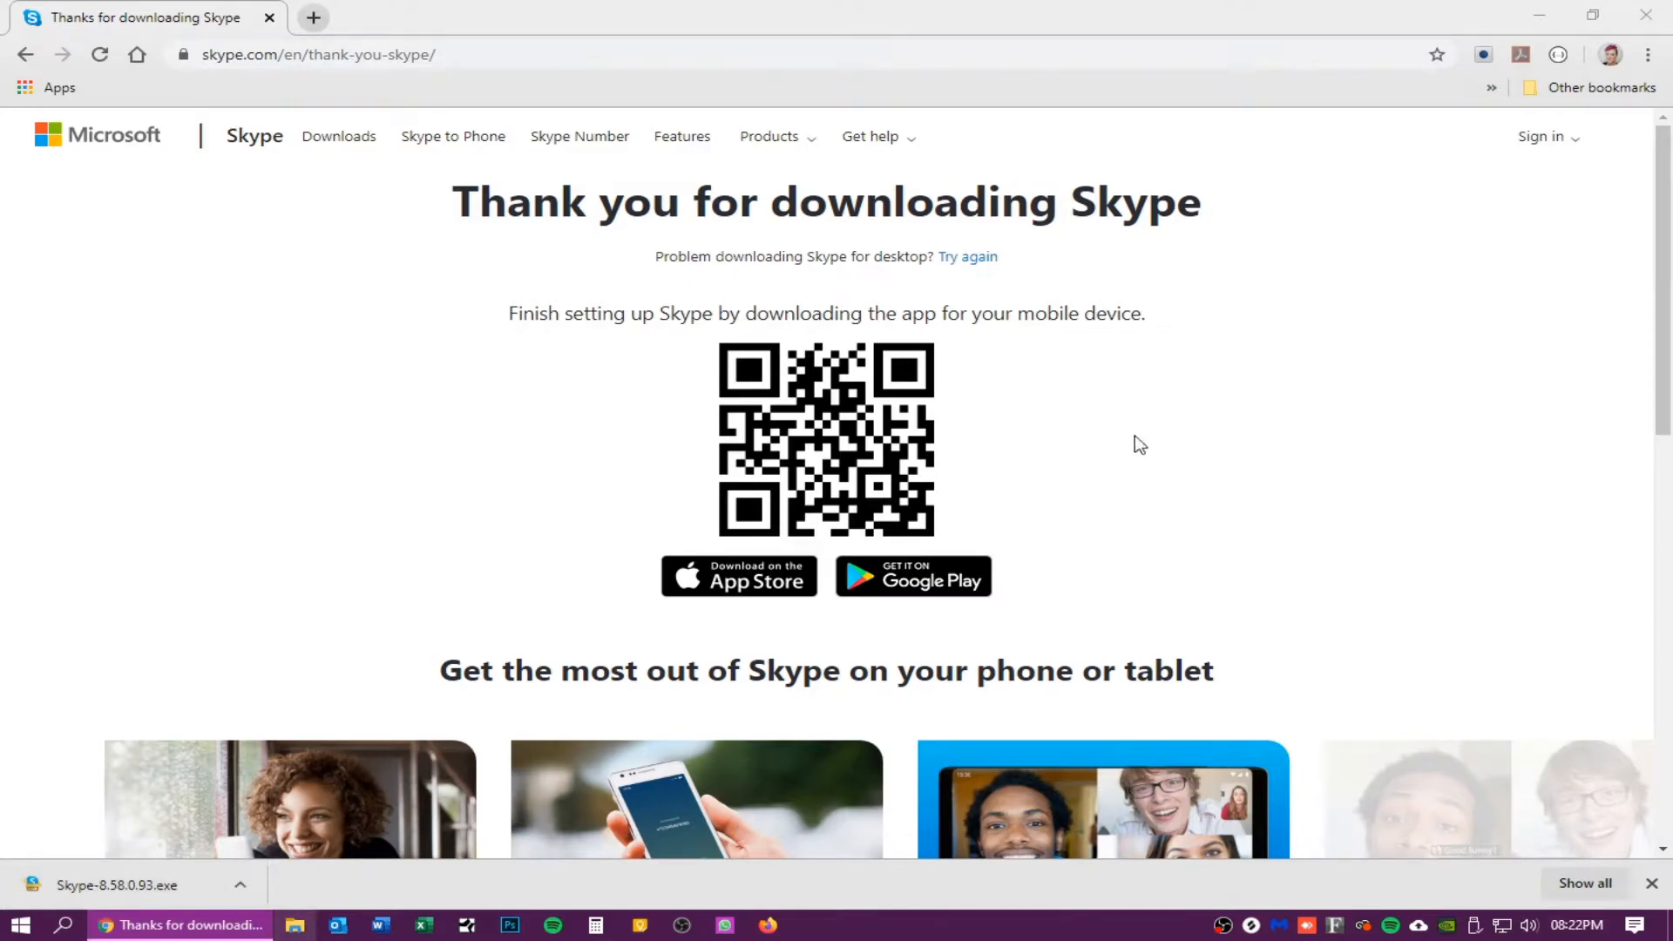
# Step: Run the downloaded Skype installer and install Skype
pyautogui.click(128, 891)
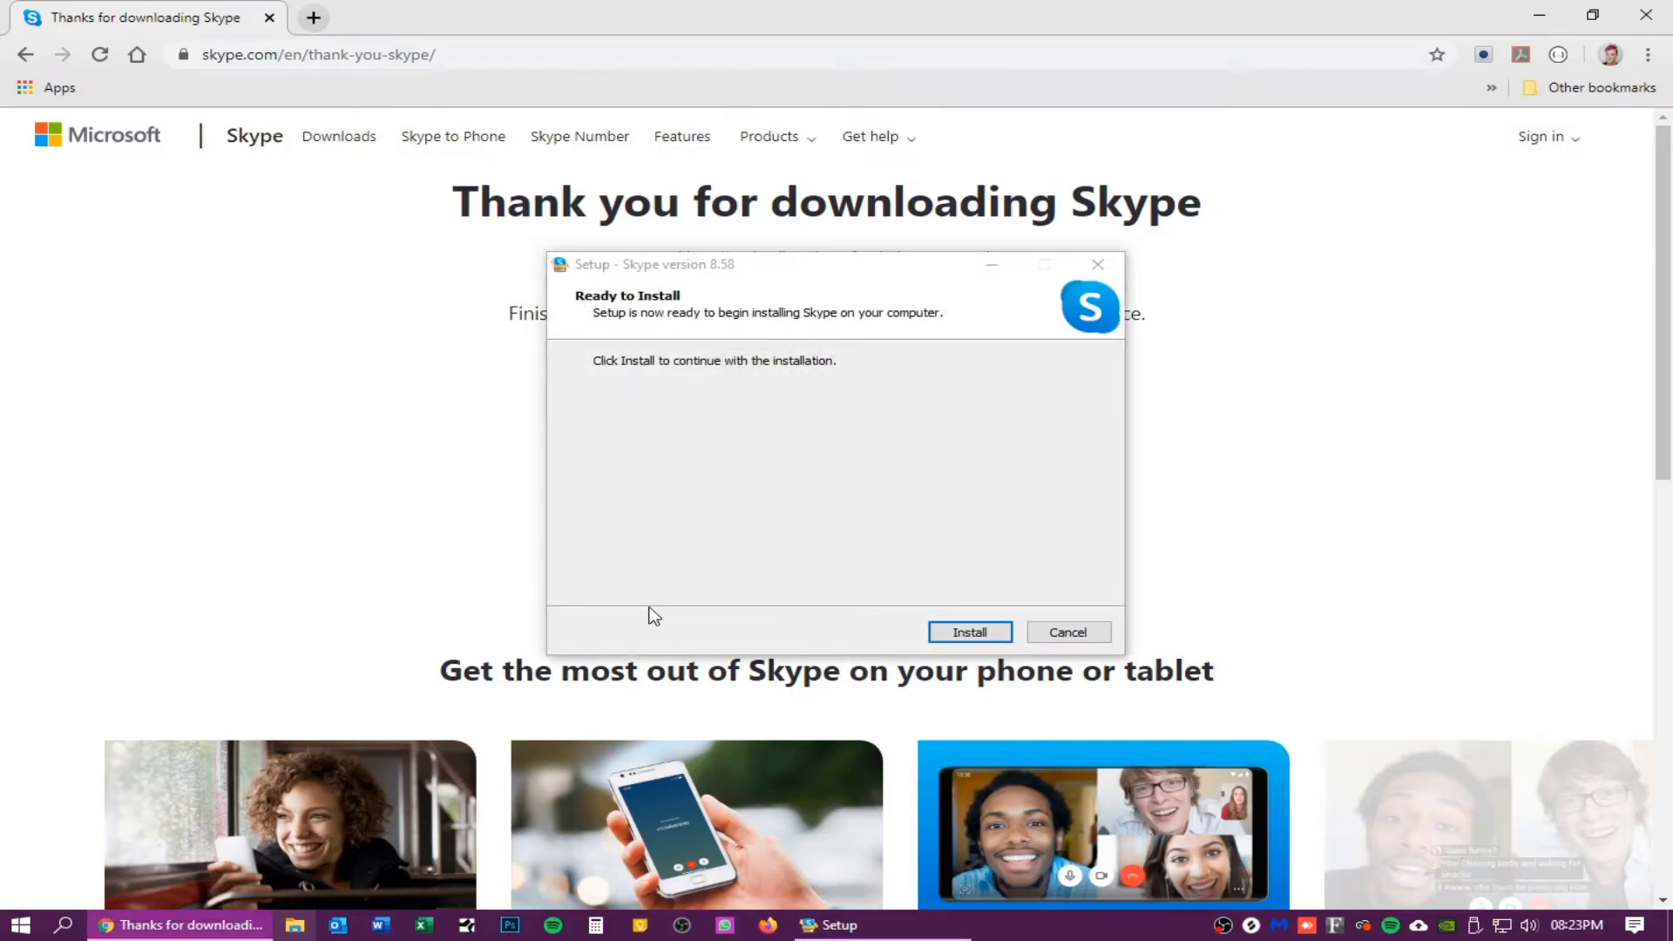
pyautogui.click(961, 635)
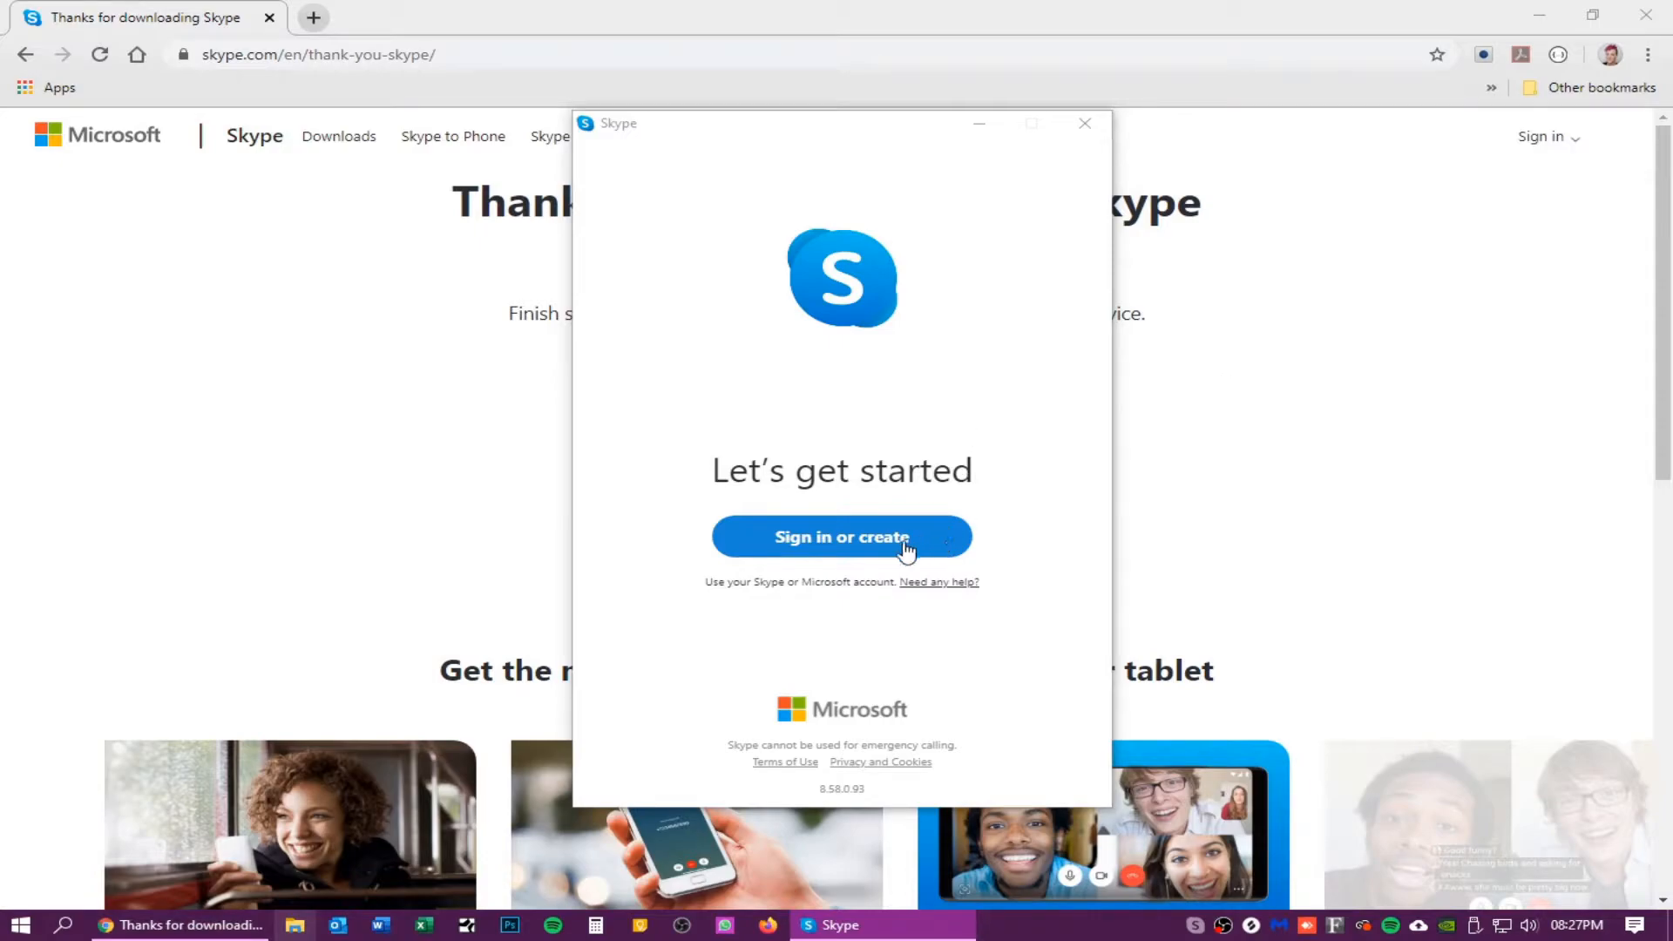
# Step: Try signing in with the account e-mail address, then select the rejected address in the field
pyautogui.click(898, 549)
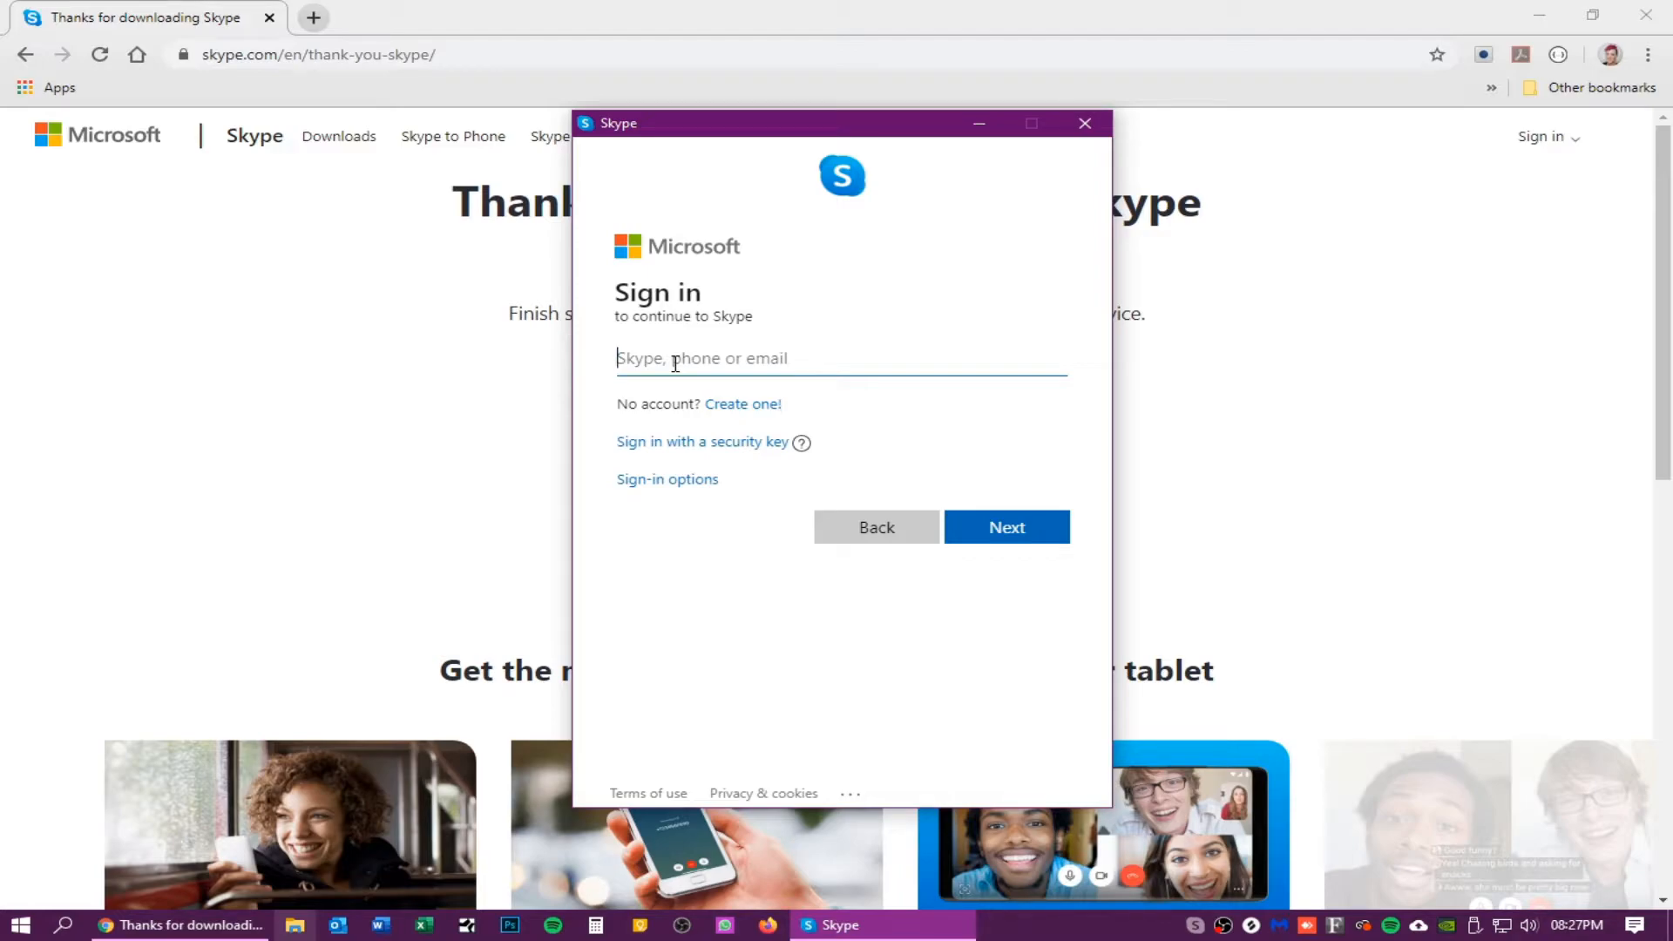
pyautogui.click(990, 532)
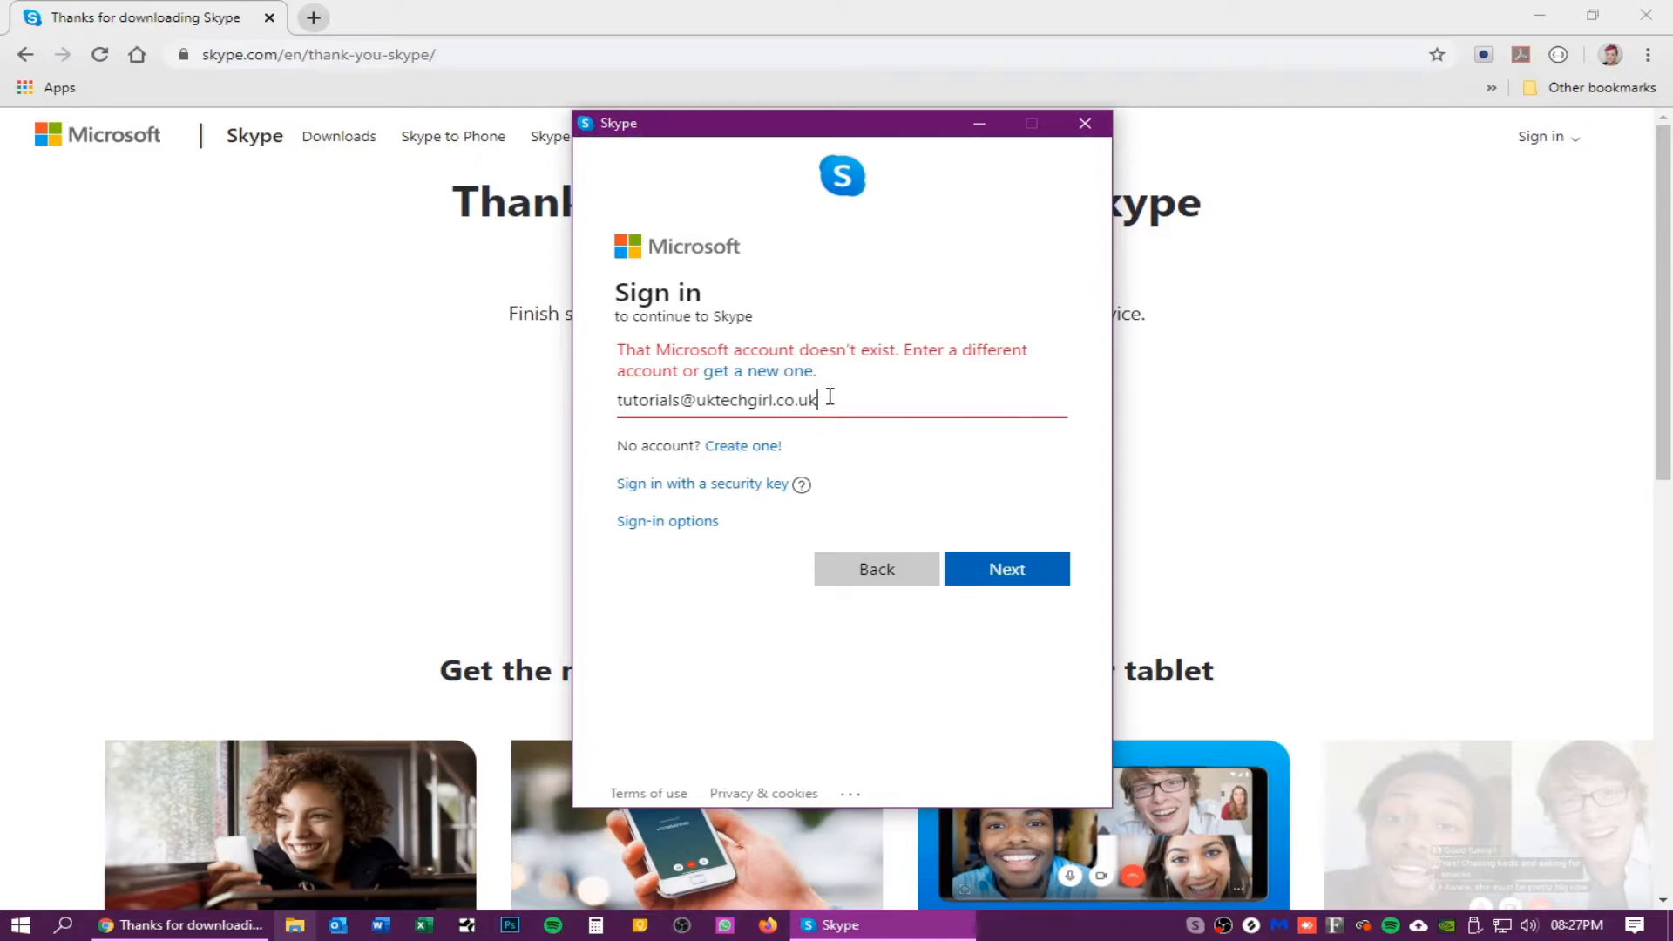
pyautogui.moveTo(828, 399); pyautogui.dragTo(614, 403)
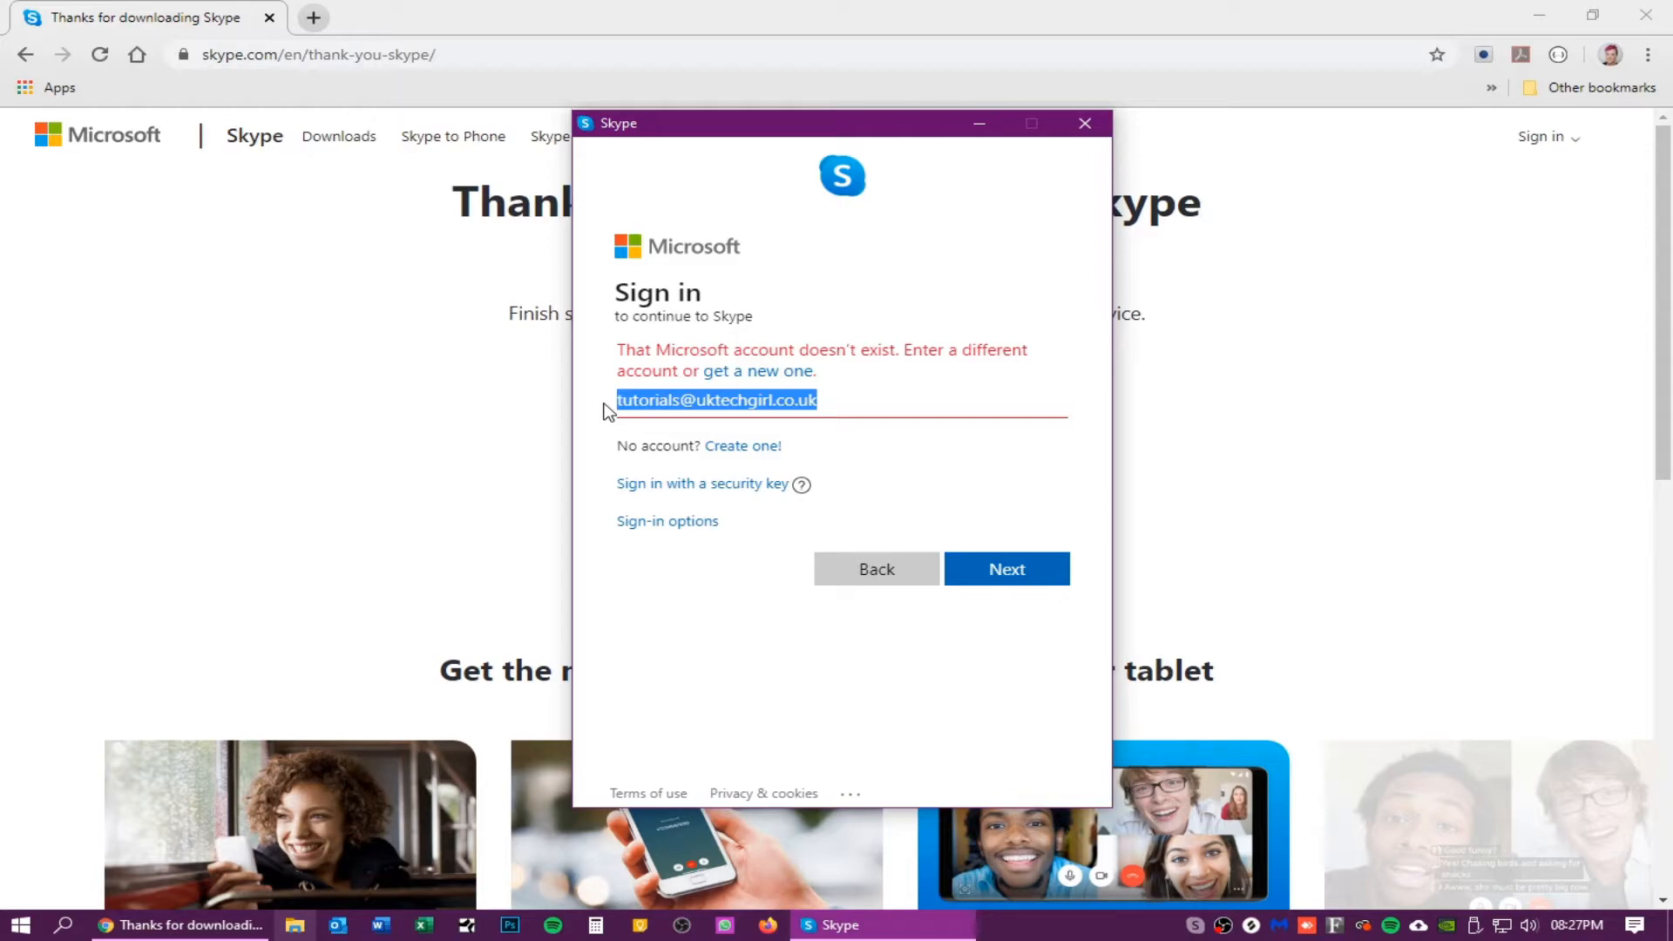
# Step: Create a new Microsoft account for that e-mail and set its password
pyautogui.click(781, 375)
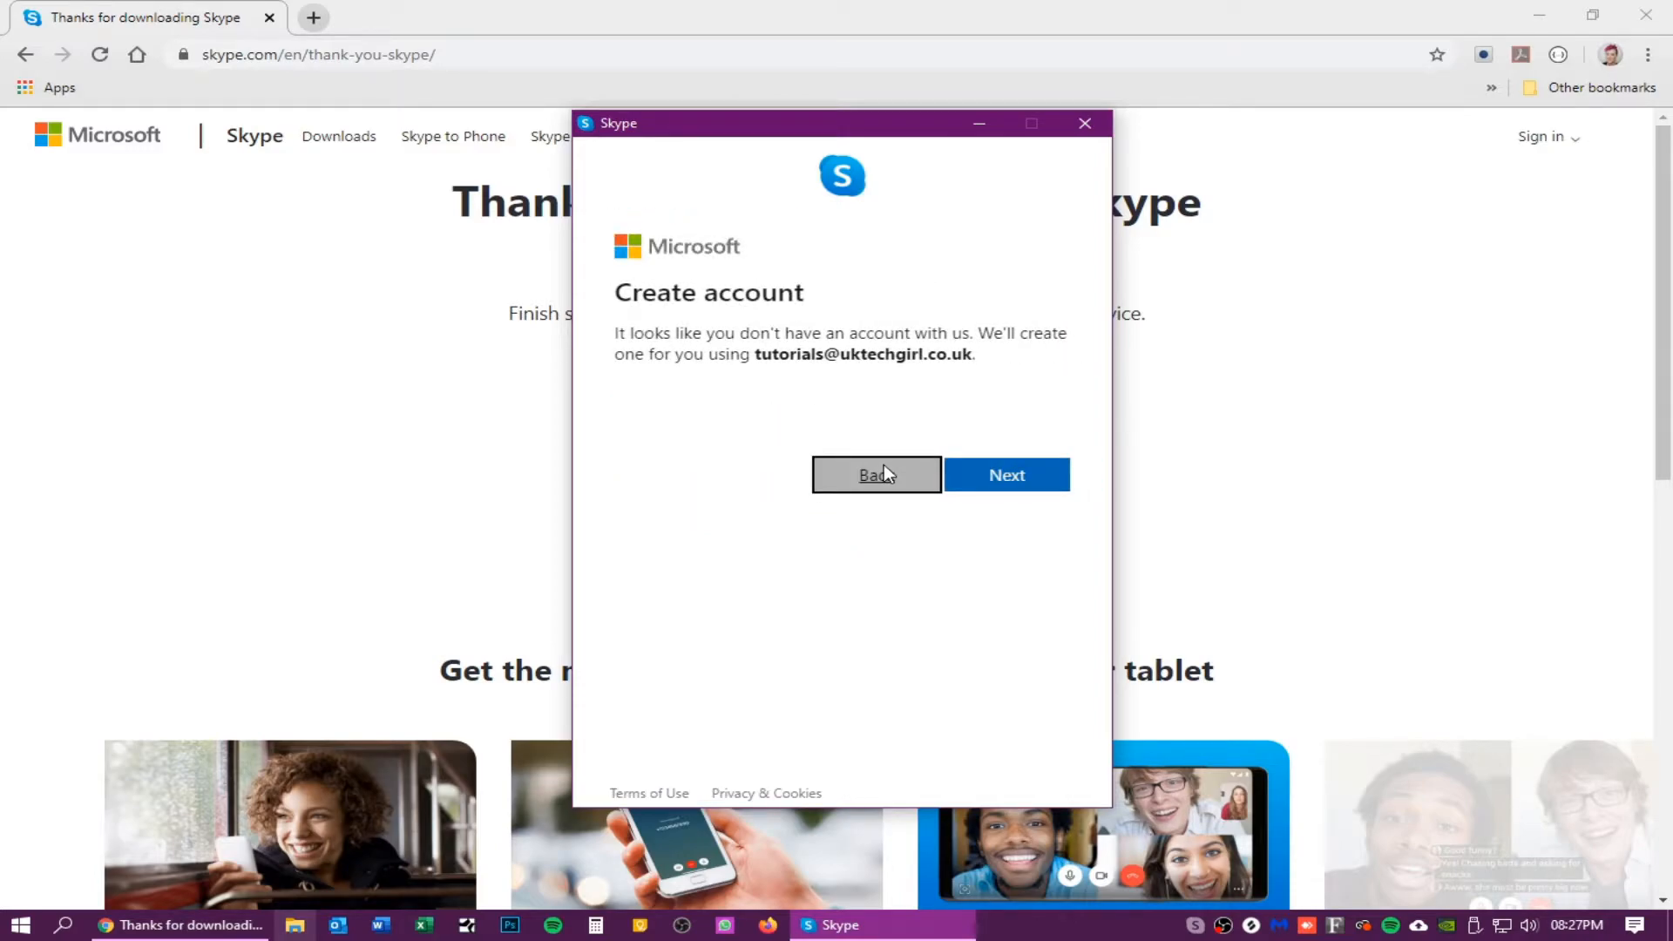
pyautogui.click(992, 482)
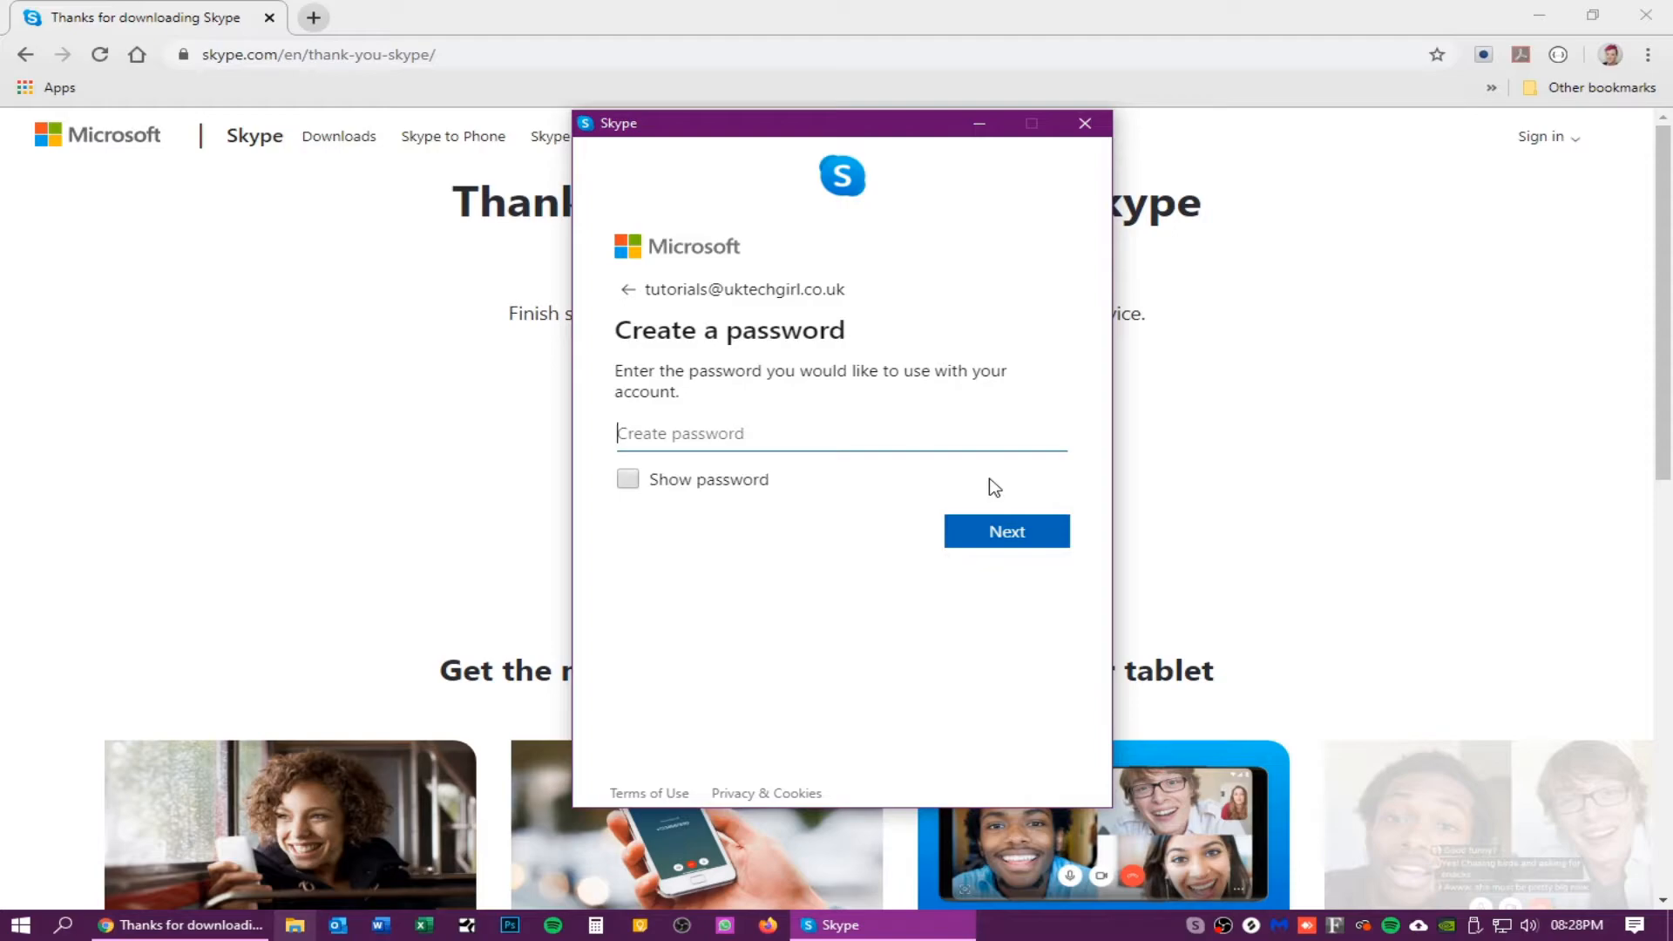
pyautogui.write('•••••••••')
pyautogui.click(1001, 541)
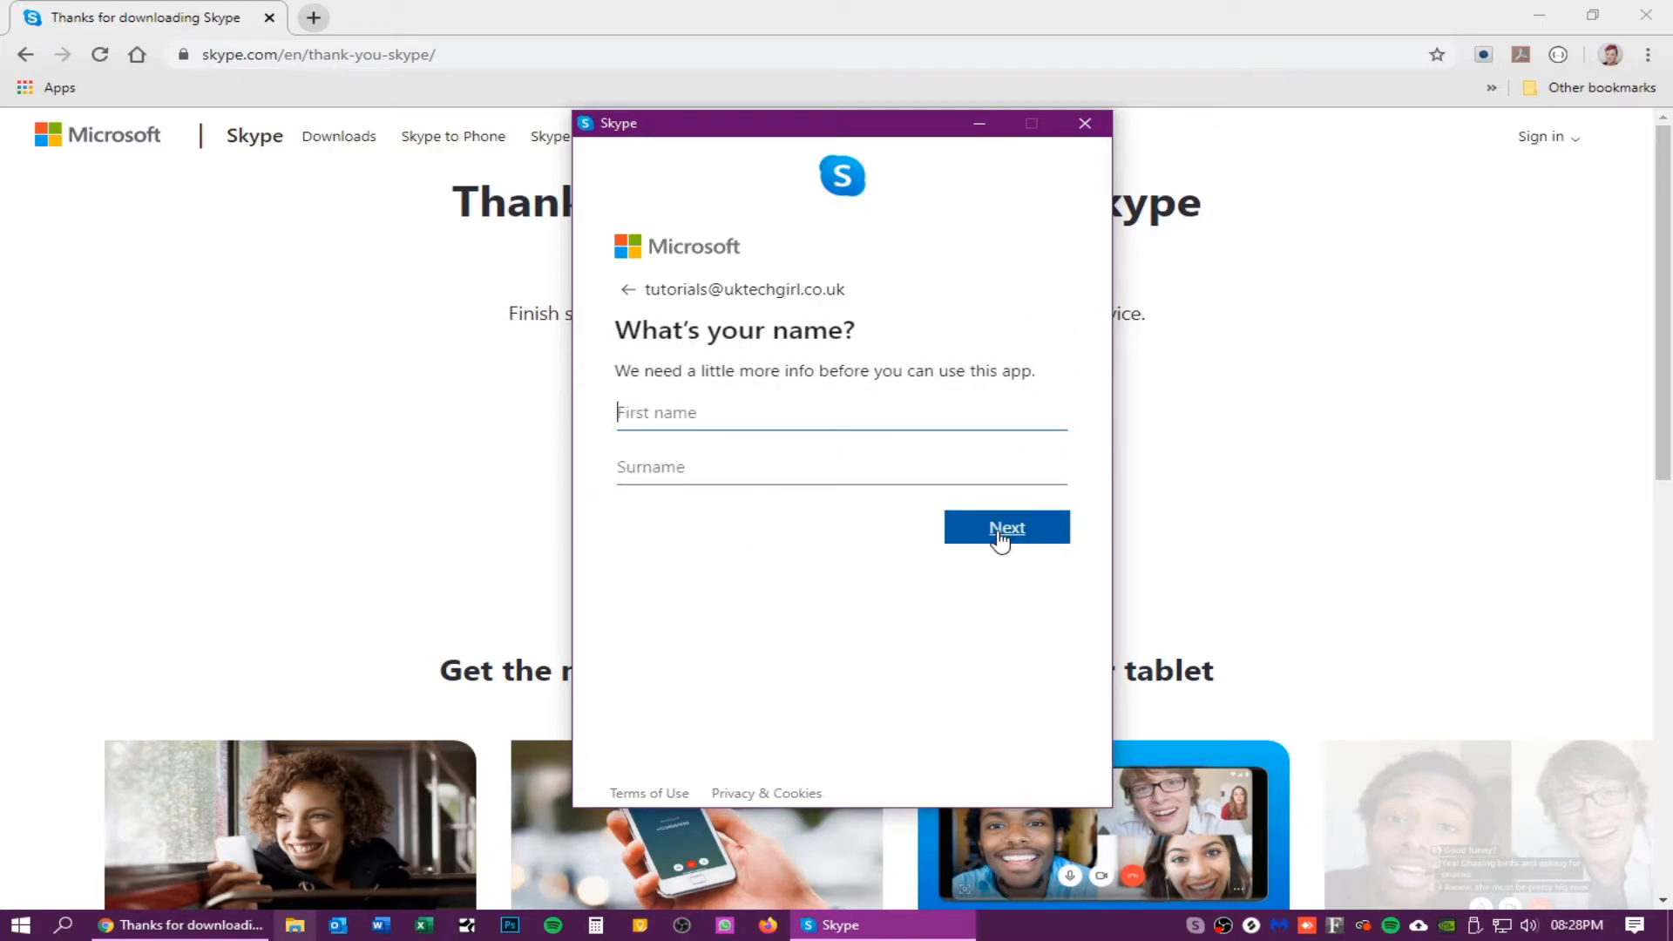
# Step: Fill in the account holder's first name and surname
pyautogui.press('Tab')
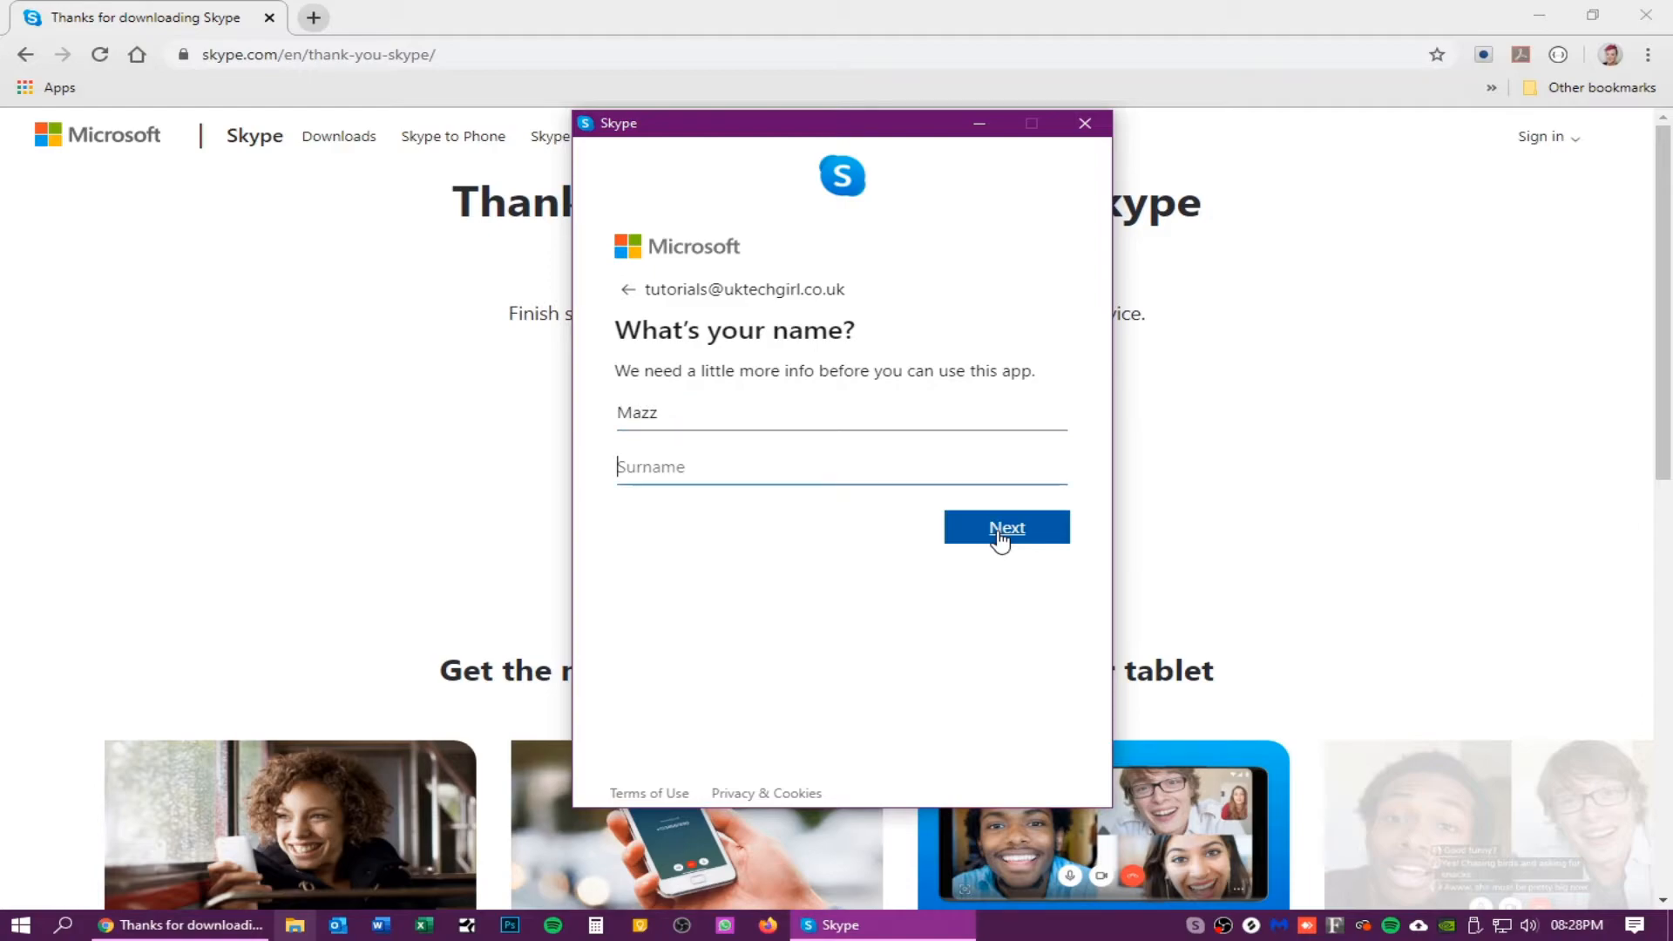
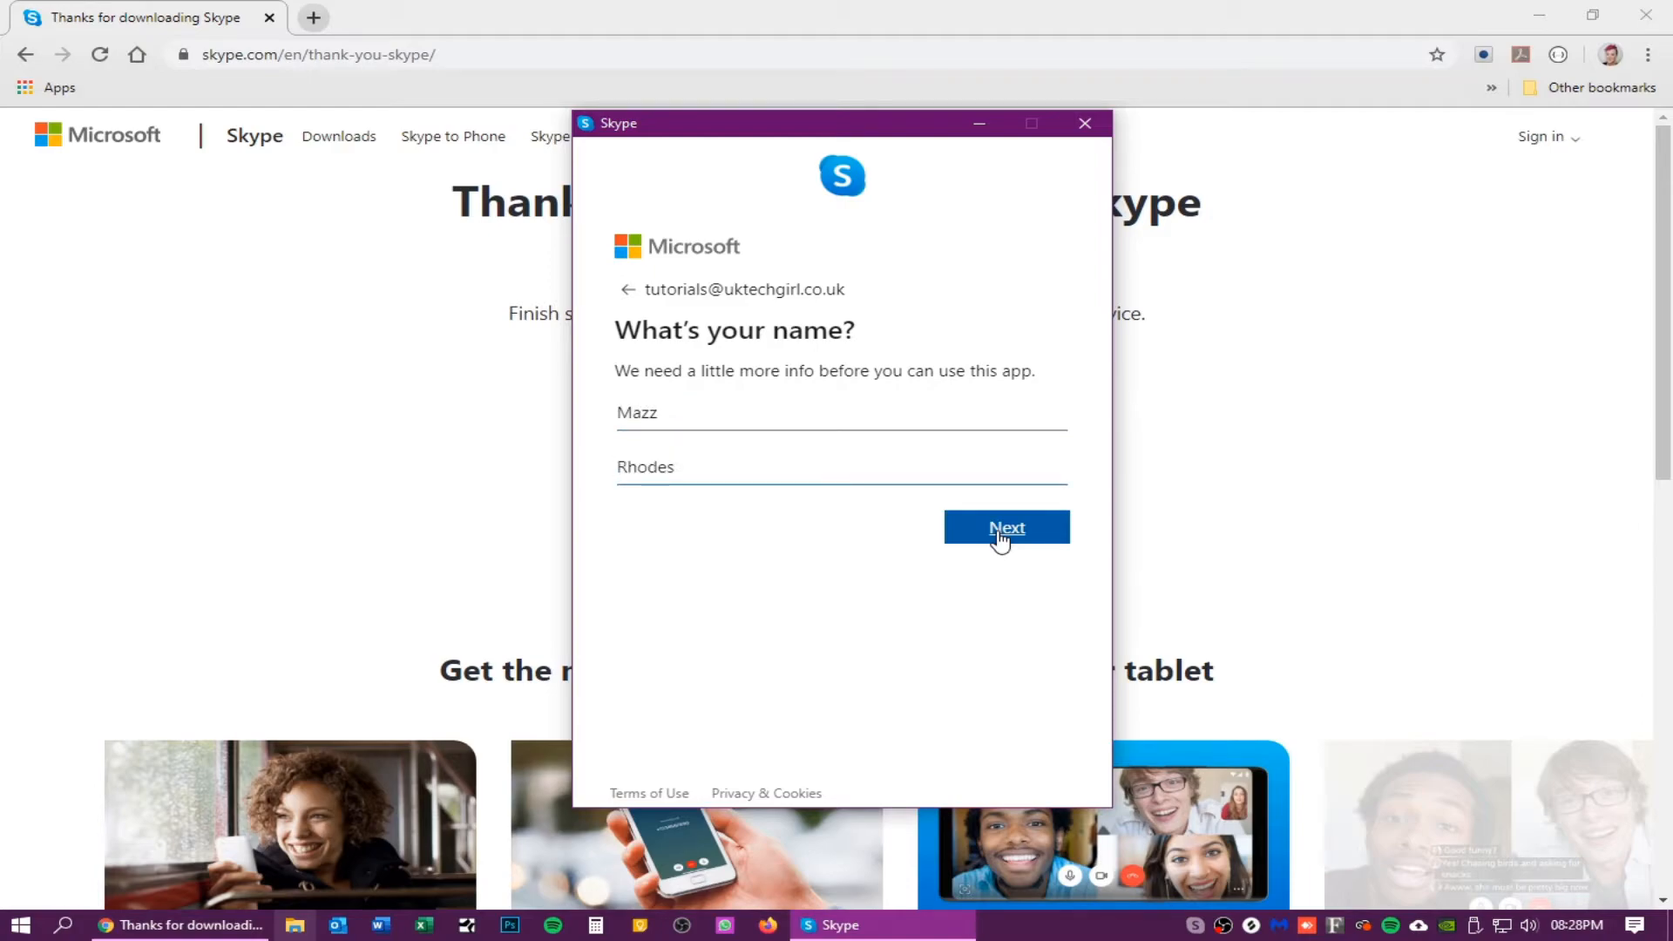
# Step: Submit the name, then pick the day, month and year of birth and submit them
pyautogui.click(1000, 534)
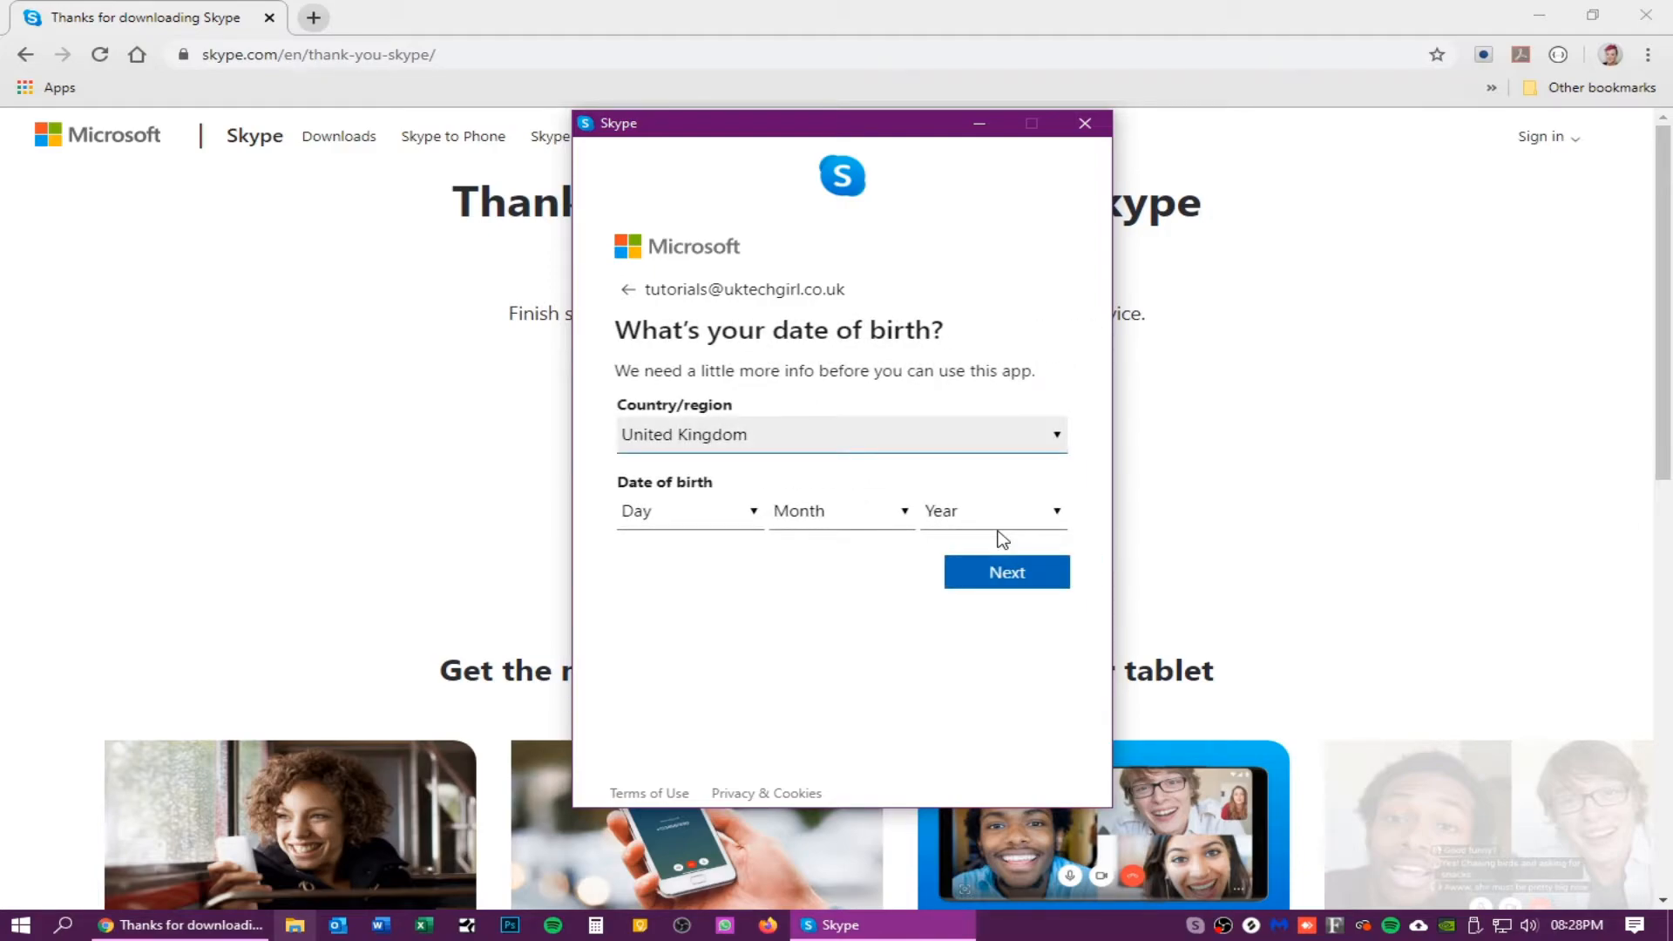
pyautogui.click(697, 512)
pyautogui.scroll(-2, 755, 298)
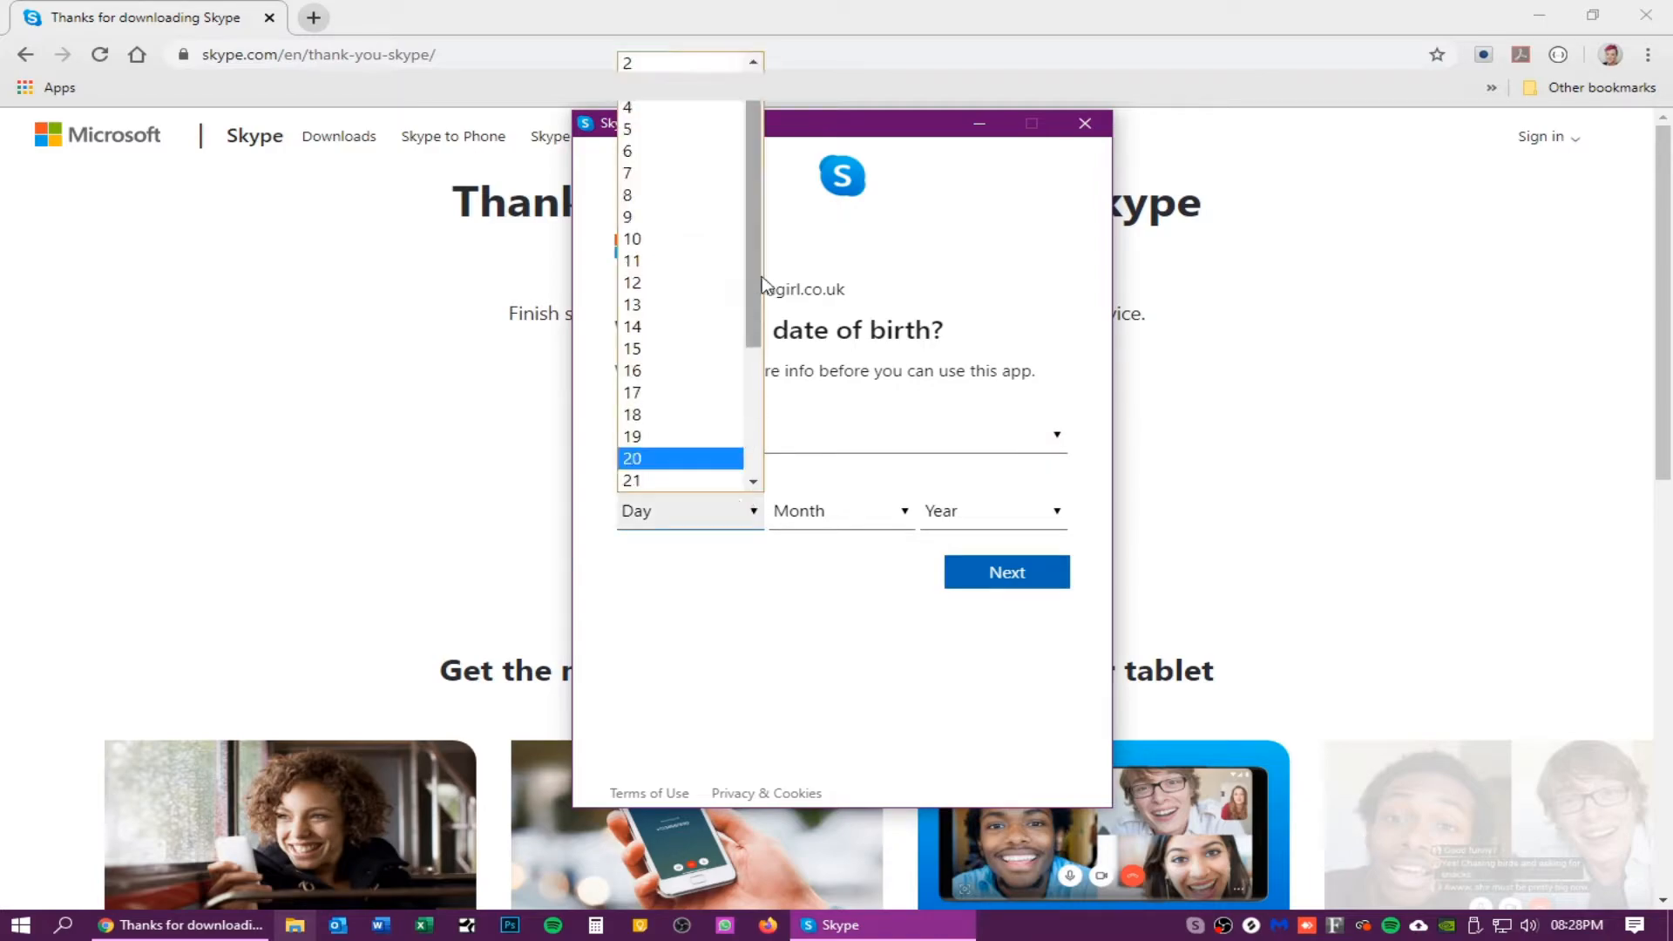
pyautogui.click(689, 63)
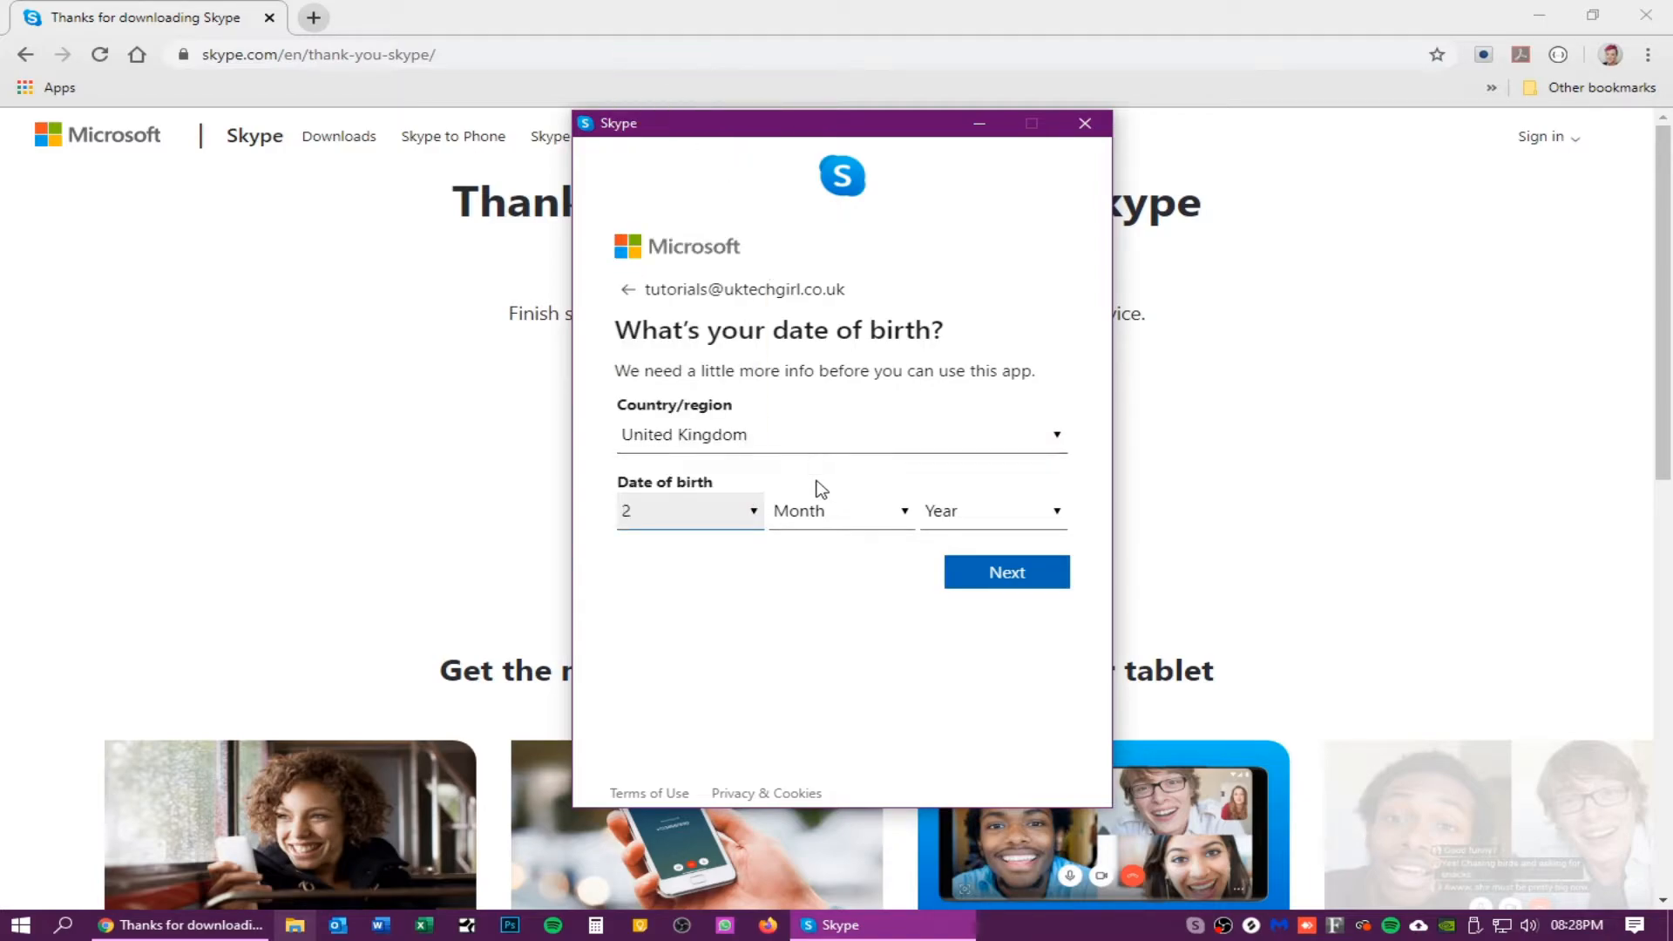
pyautogui.click(828, 510)
pyautogui.click(824, 783)
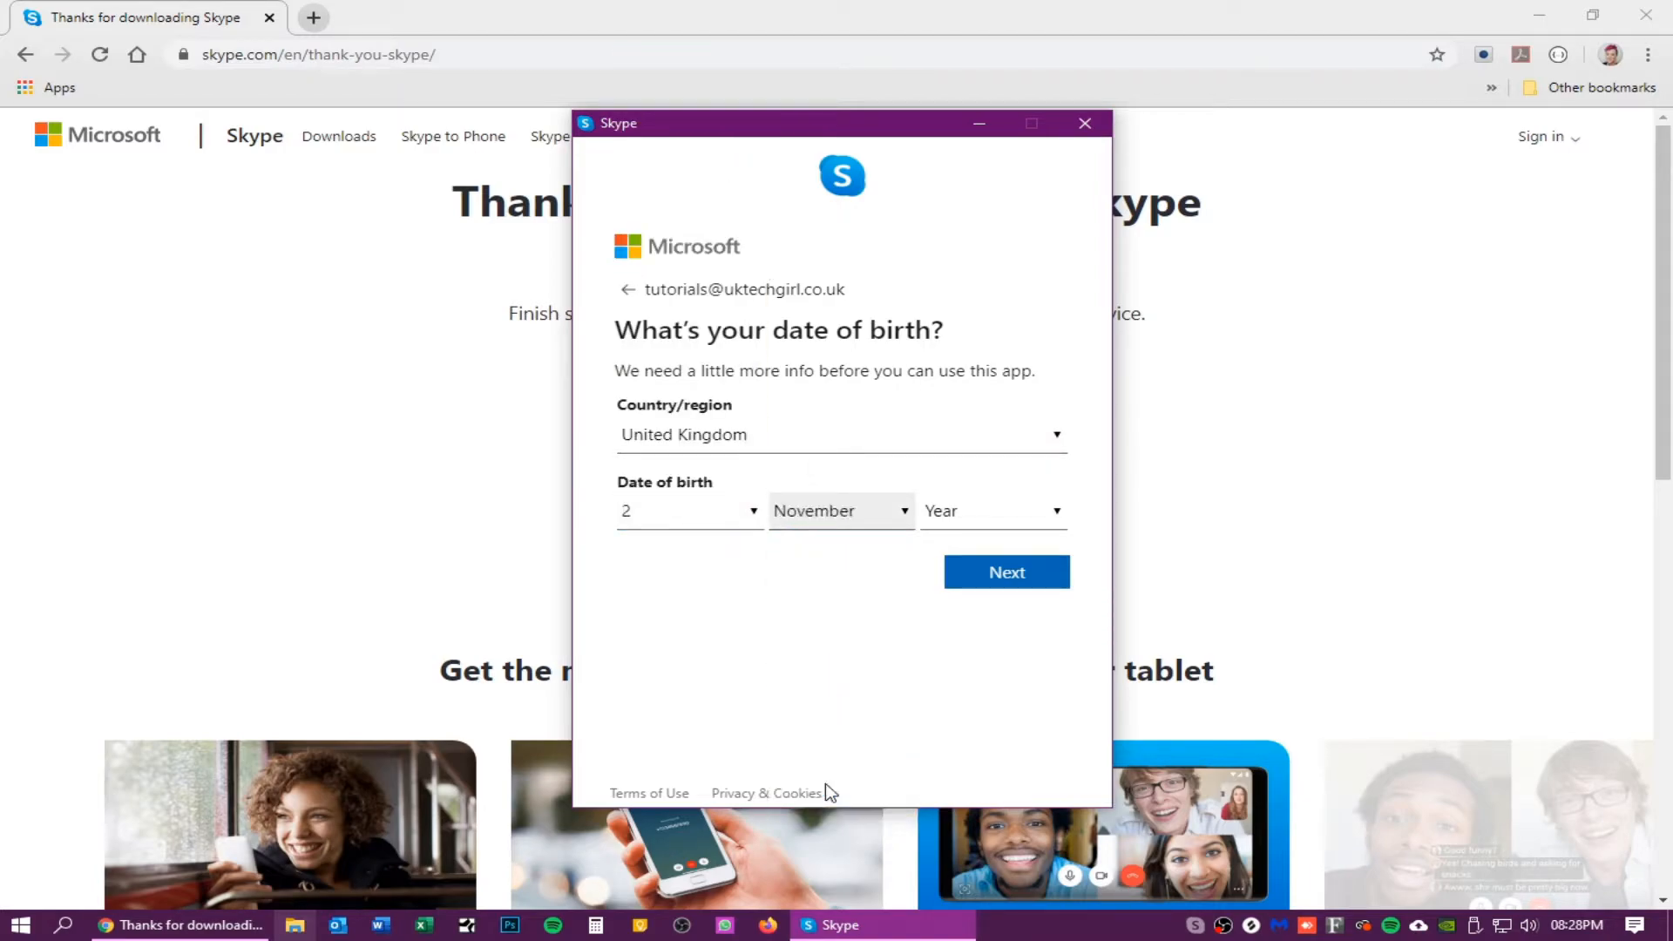
pyautogui.click(998, 514)
pyautogui.scroll(-20, 1000, 331)
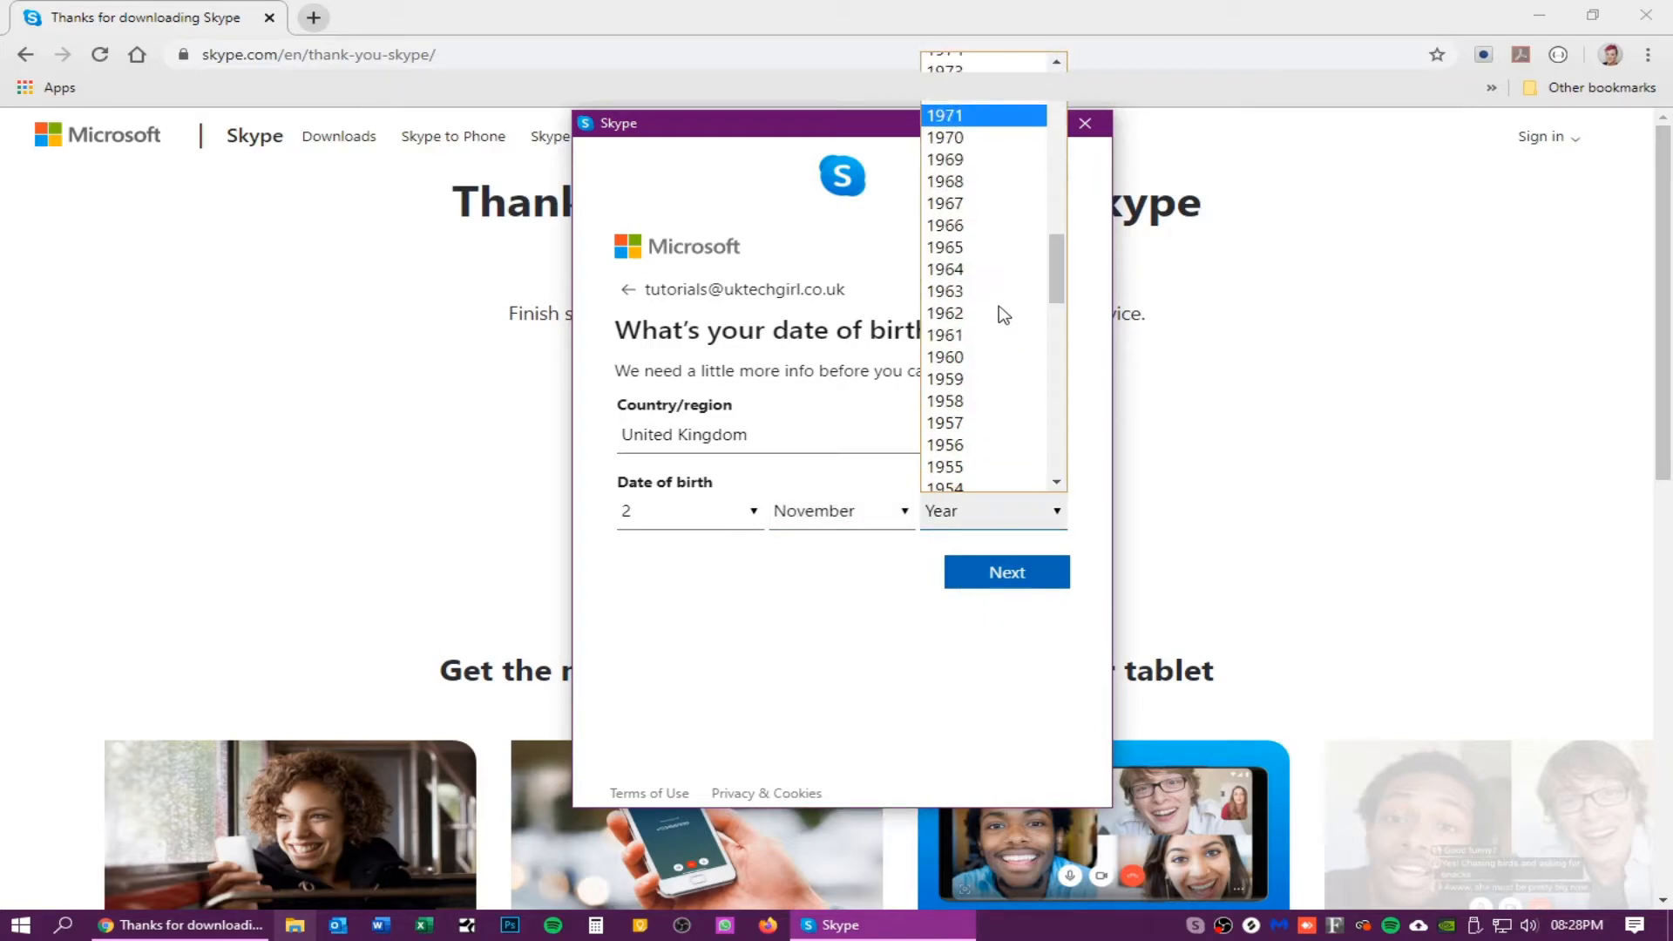
pyautogui.scroll(20, 1002, 314)
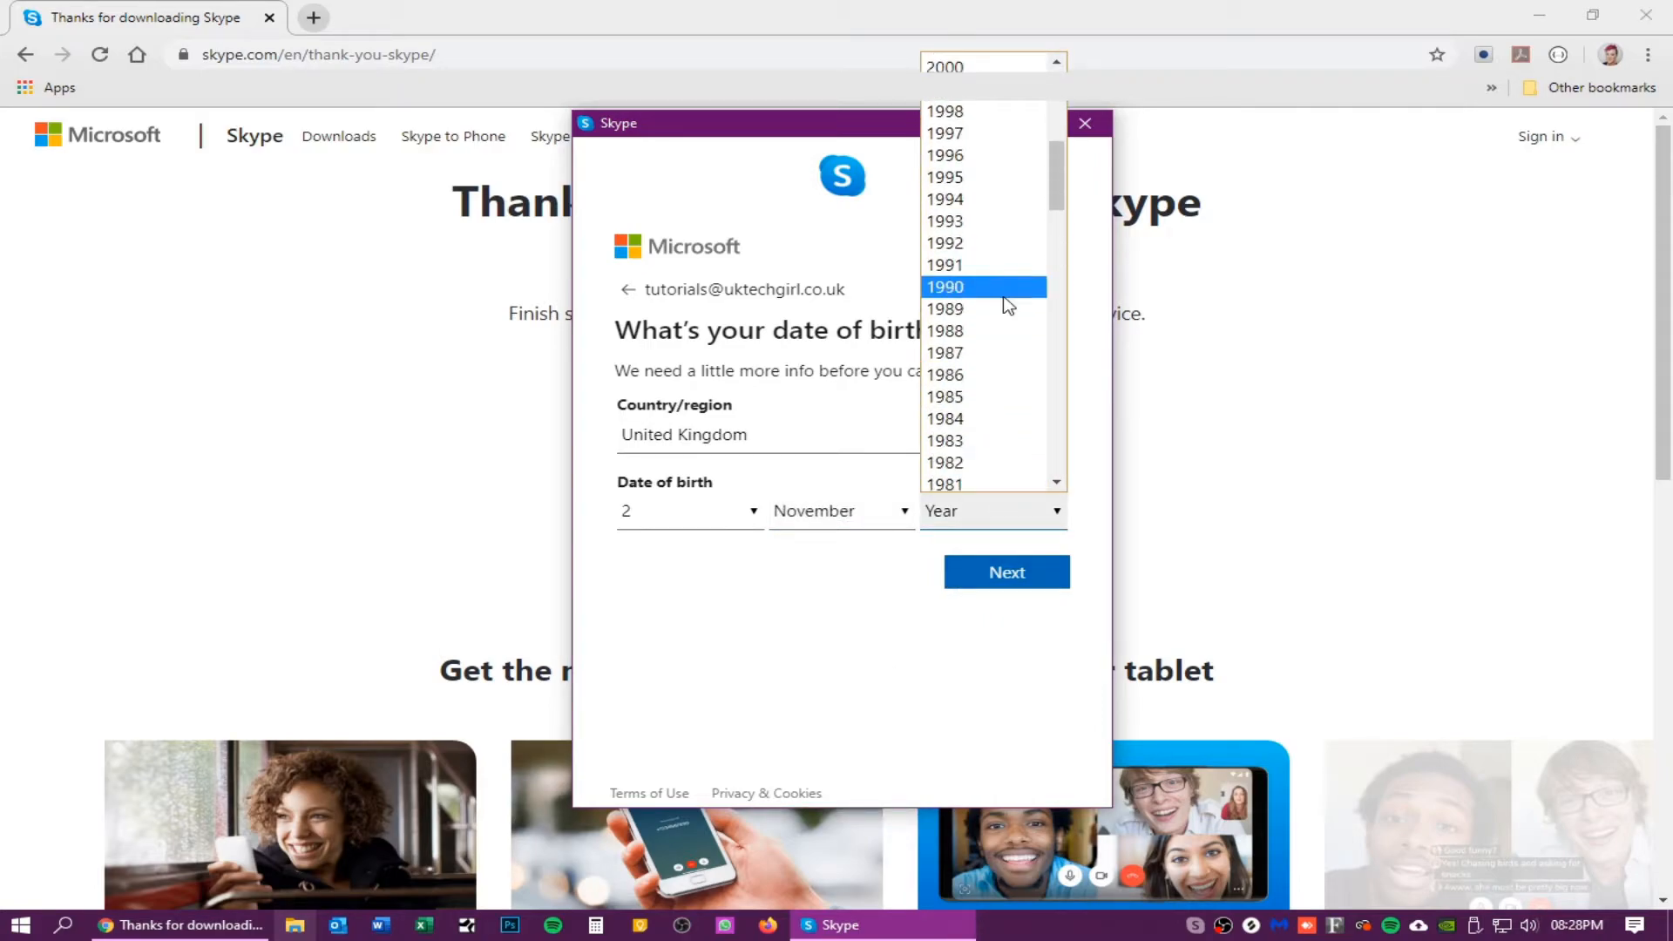
pyautogui.scroll(-6, 1003, 314)
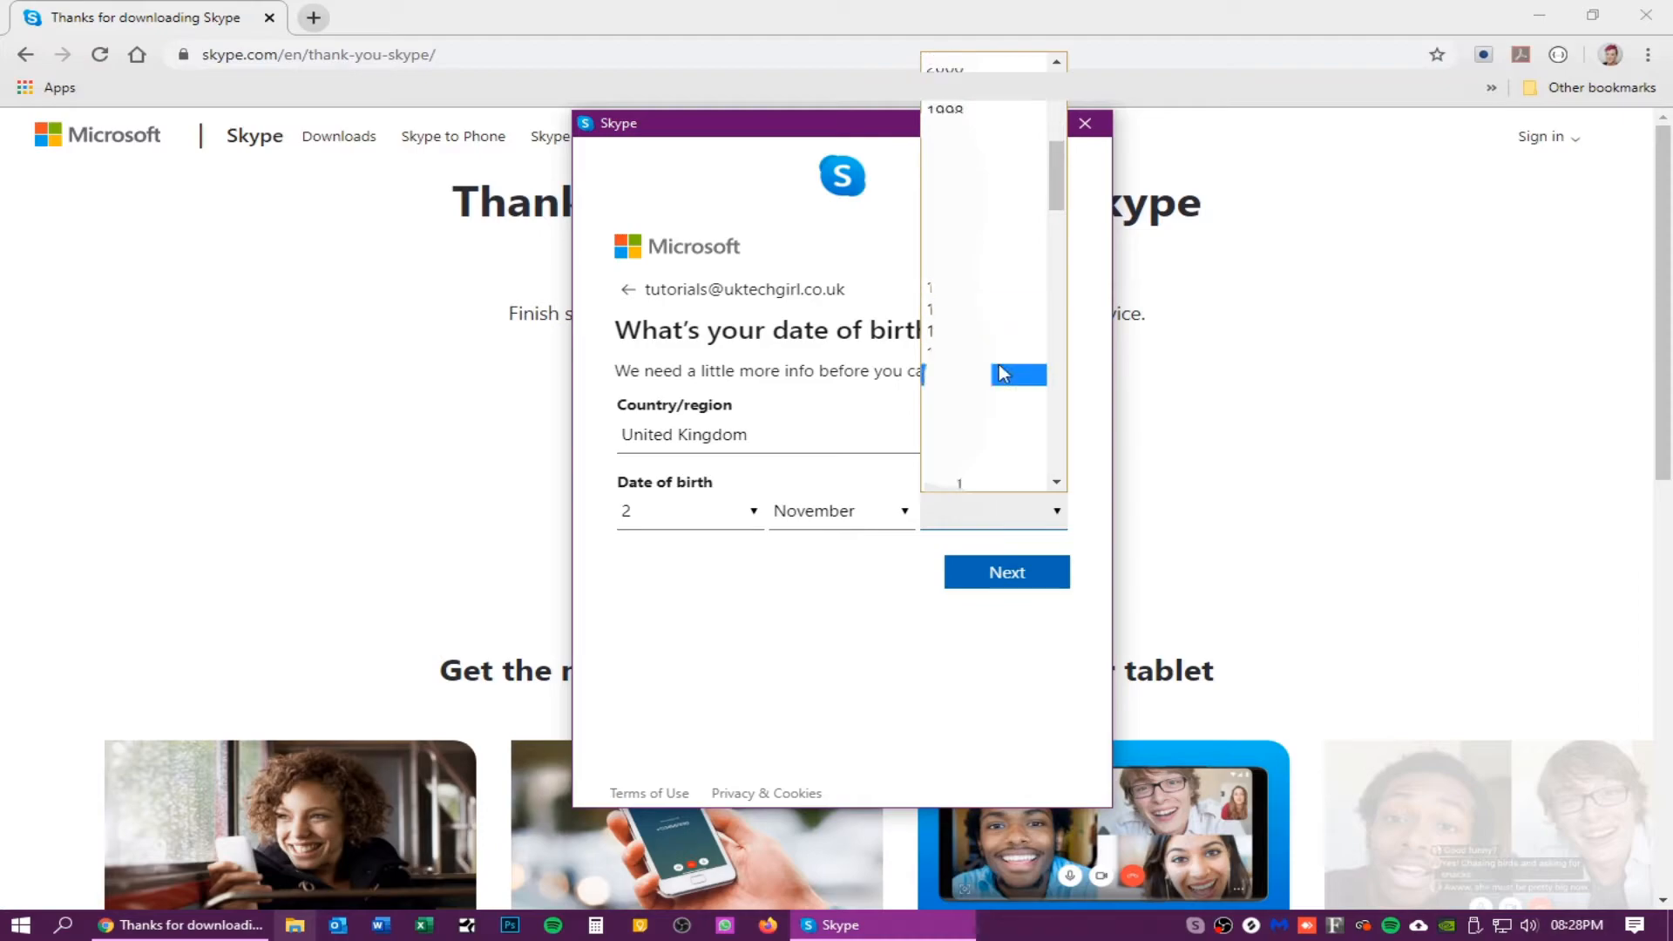
pyautogui.click(987, 449)
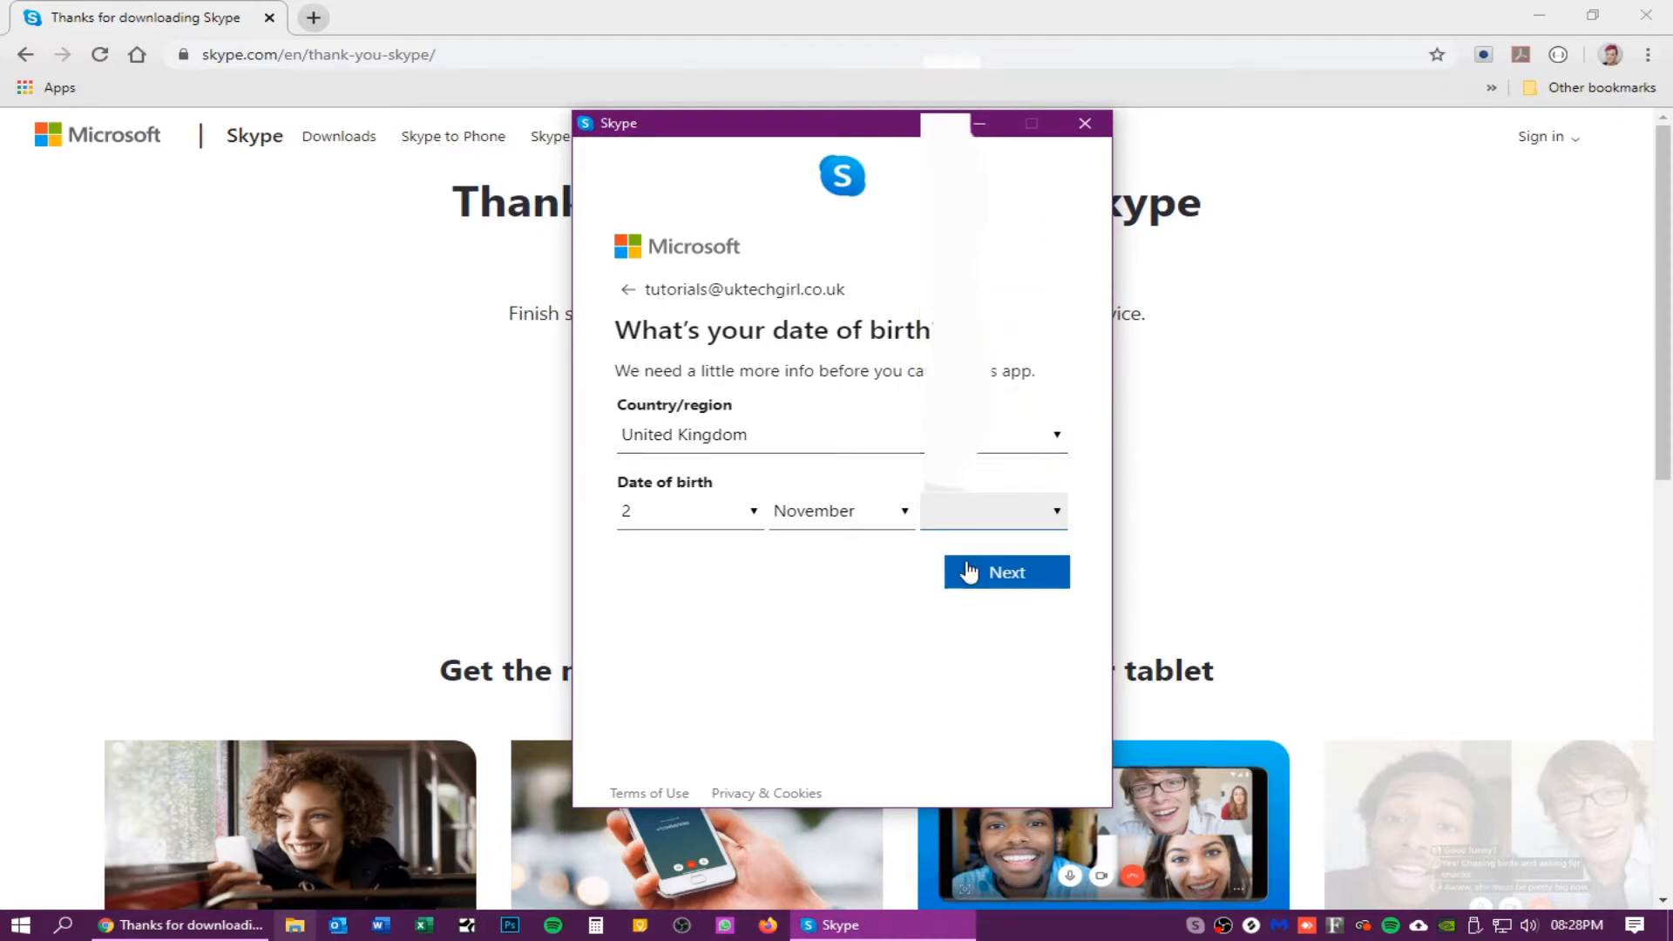
pyautogui.click(1015, 582)
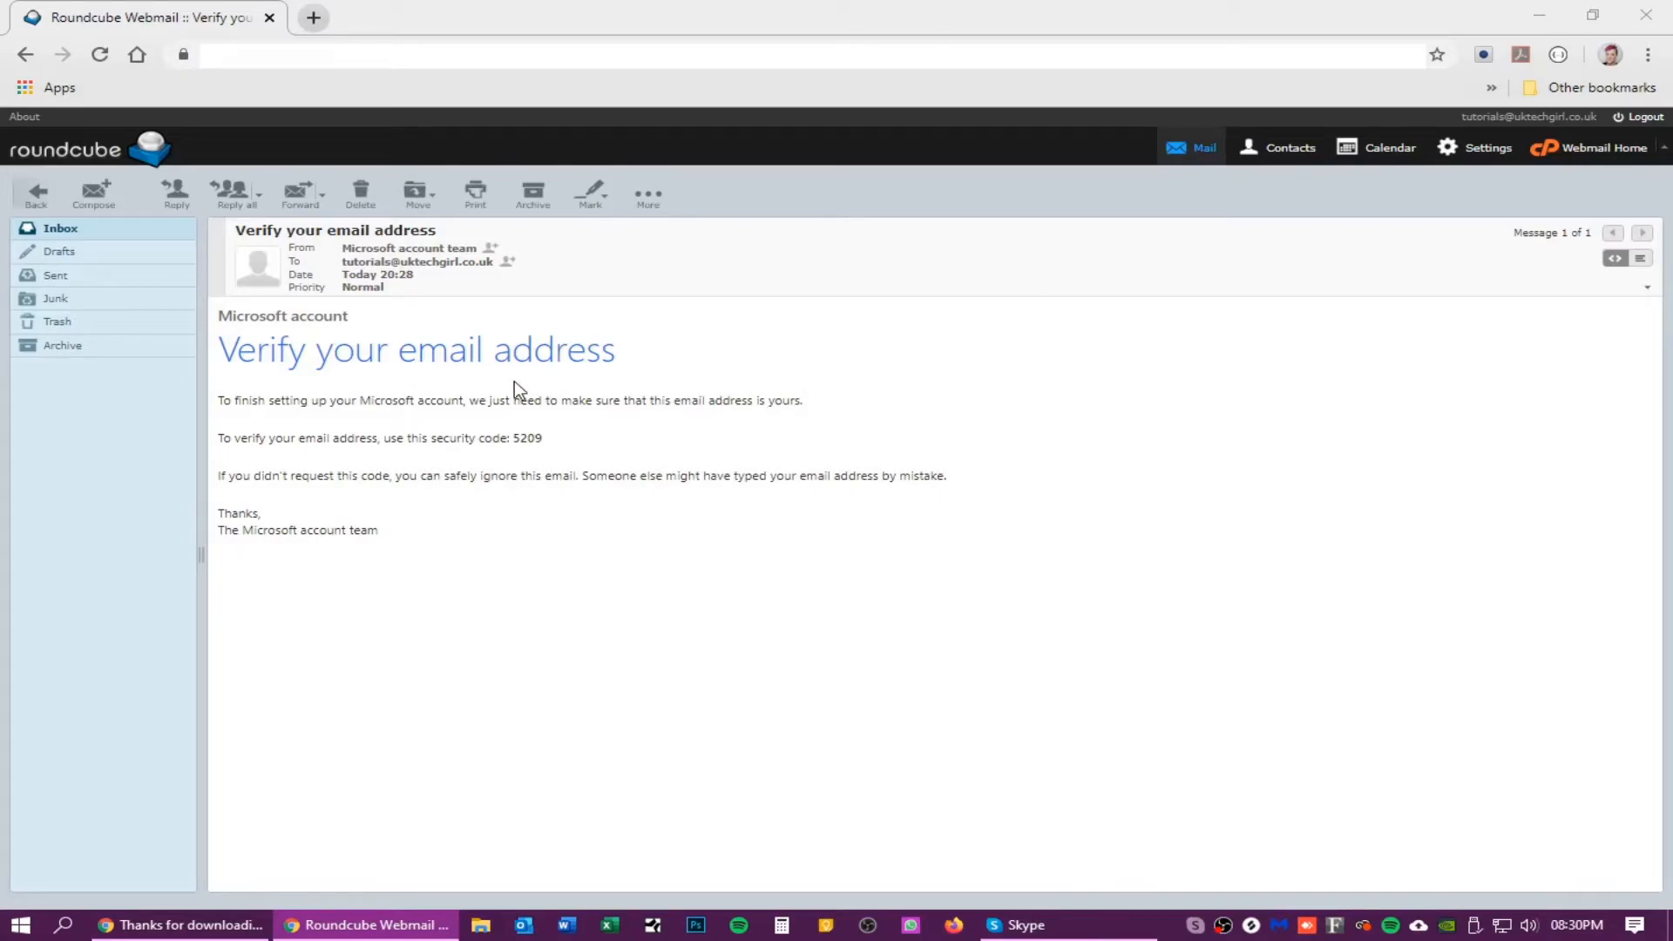
# Step: Copy the security code from the Microsoft verification email and minimise the browser
pyautogui.moveTo(513, 438); pyautogui.dragTo(541, 437)
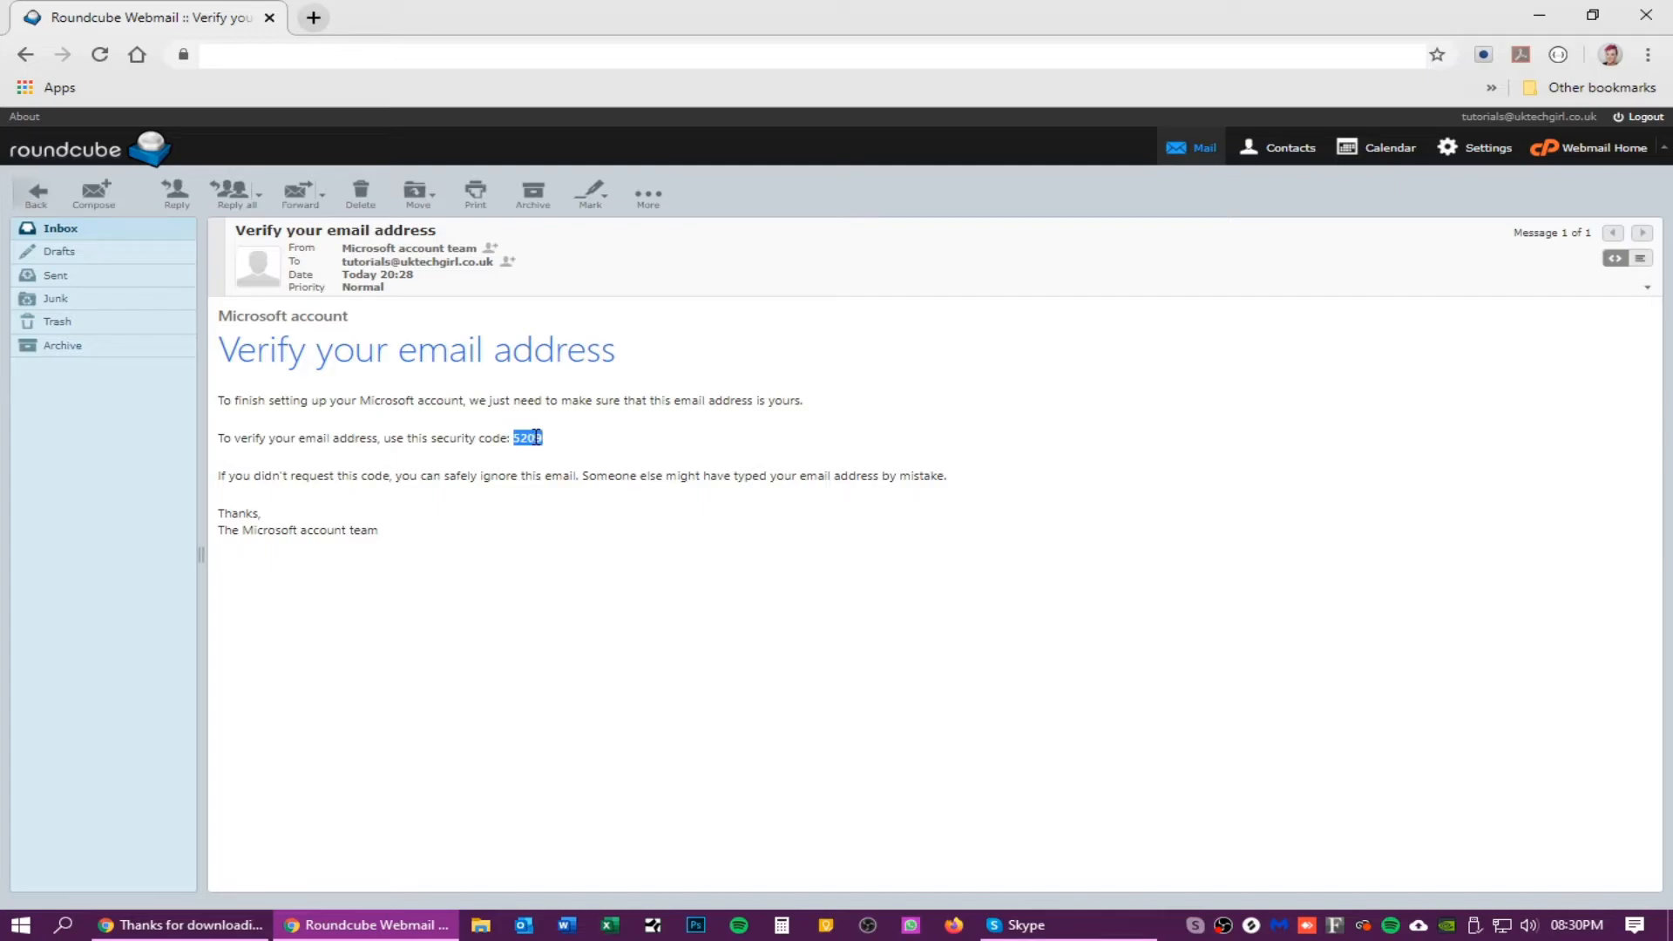
pyautogui.rightClick(532, 438)
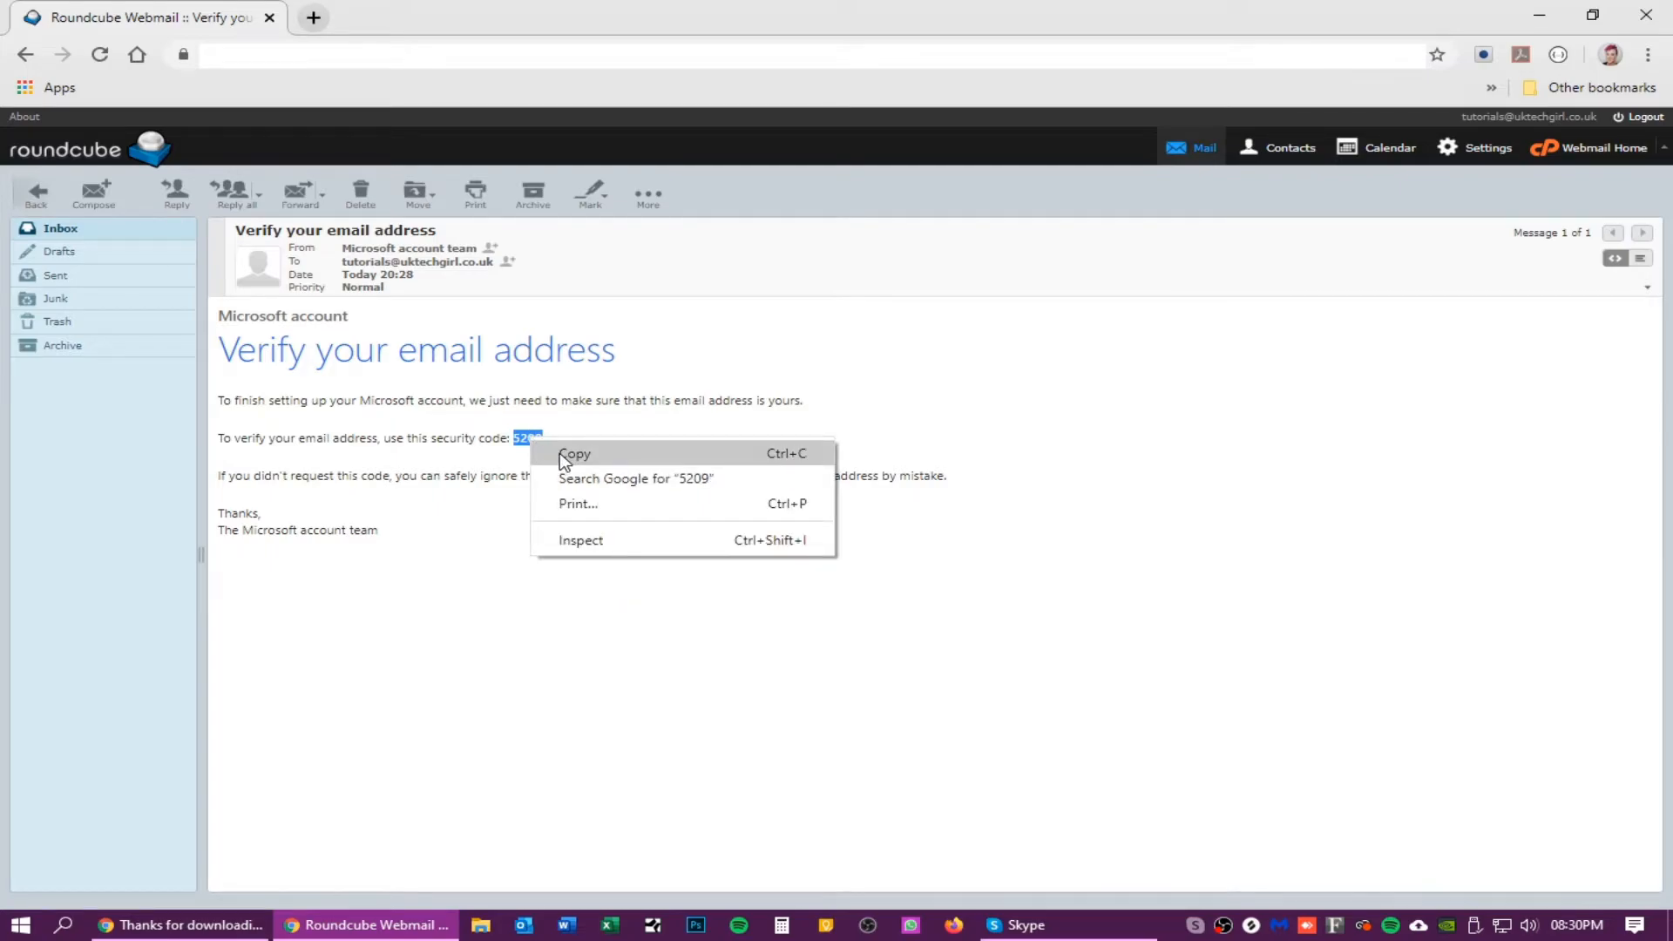
pyautogui.click(564, 455)
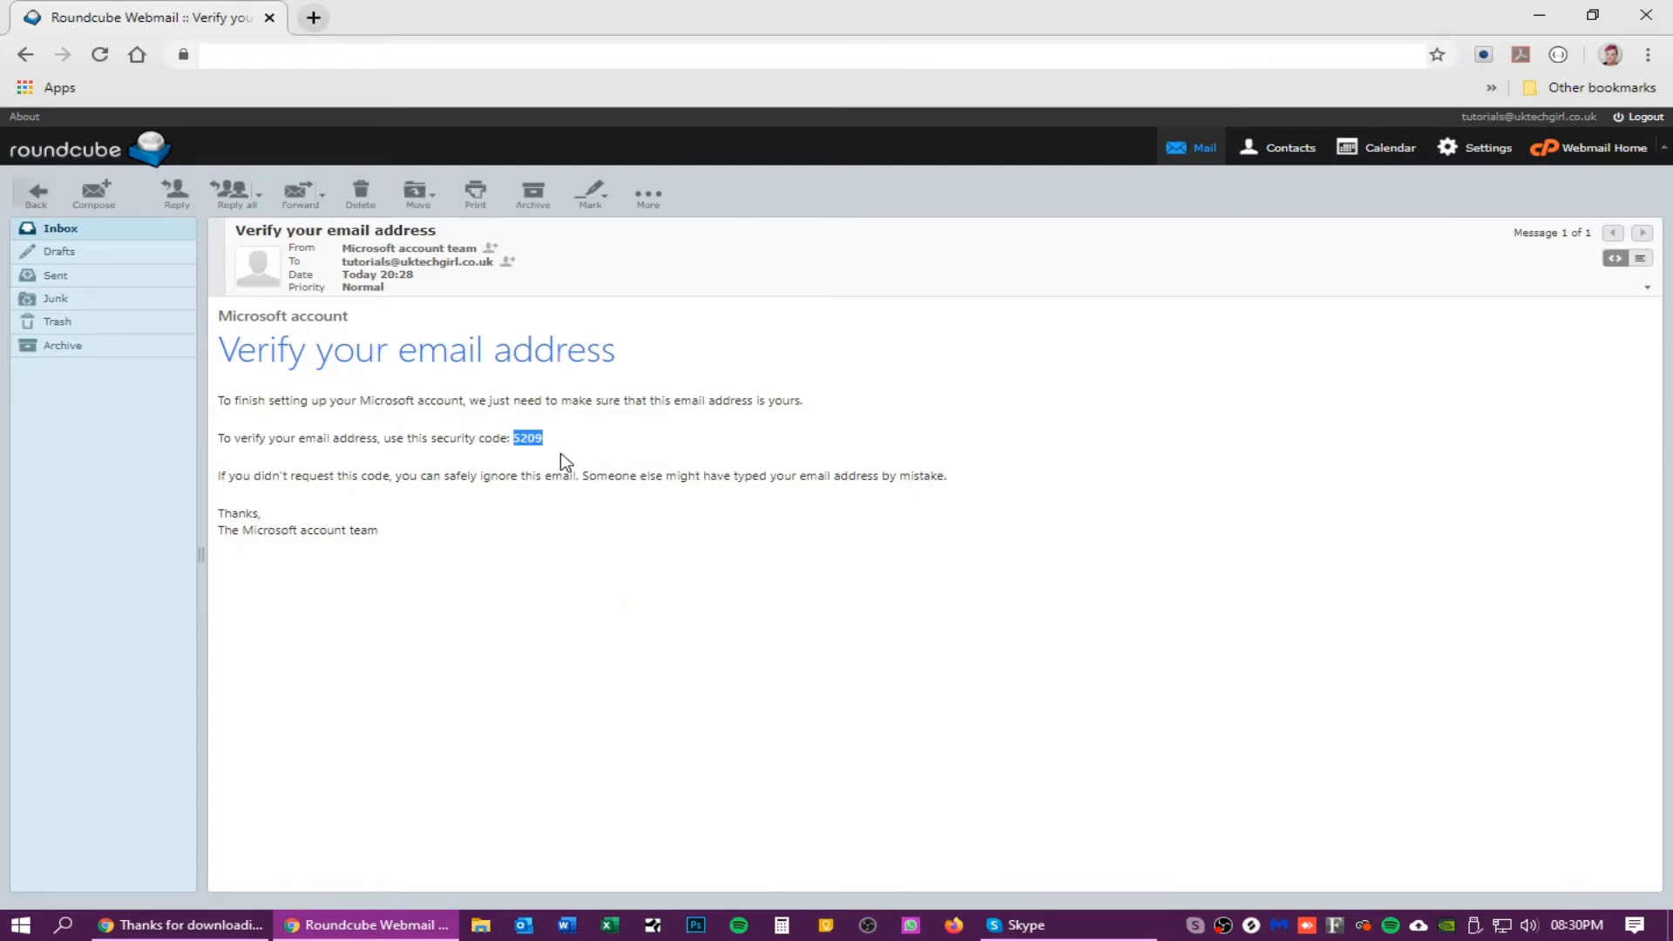
pyautogui.click(1531, 17)
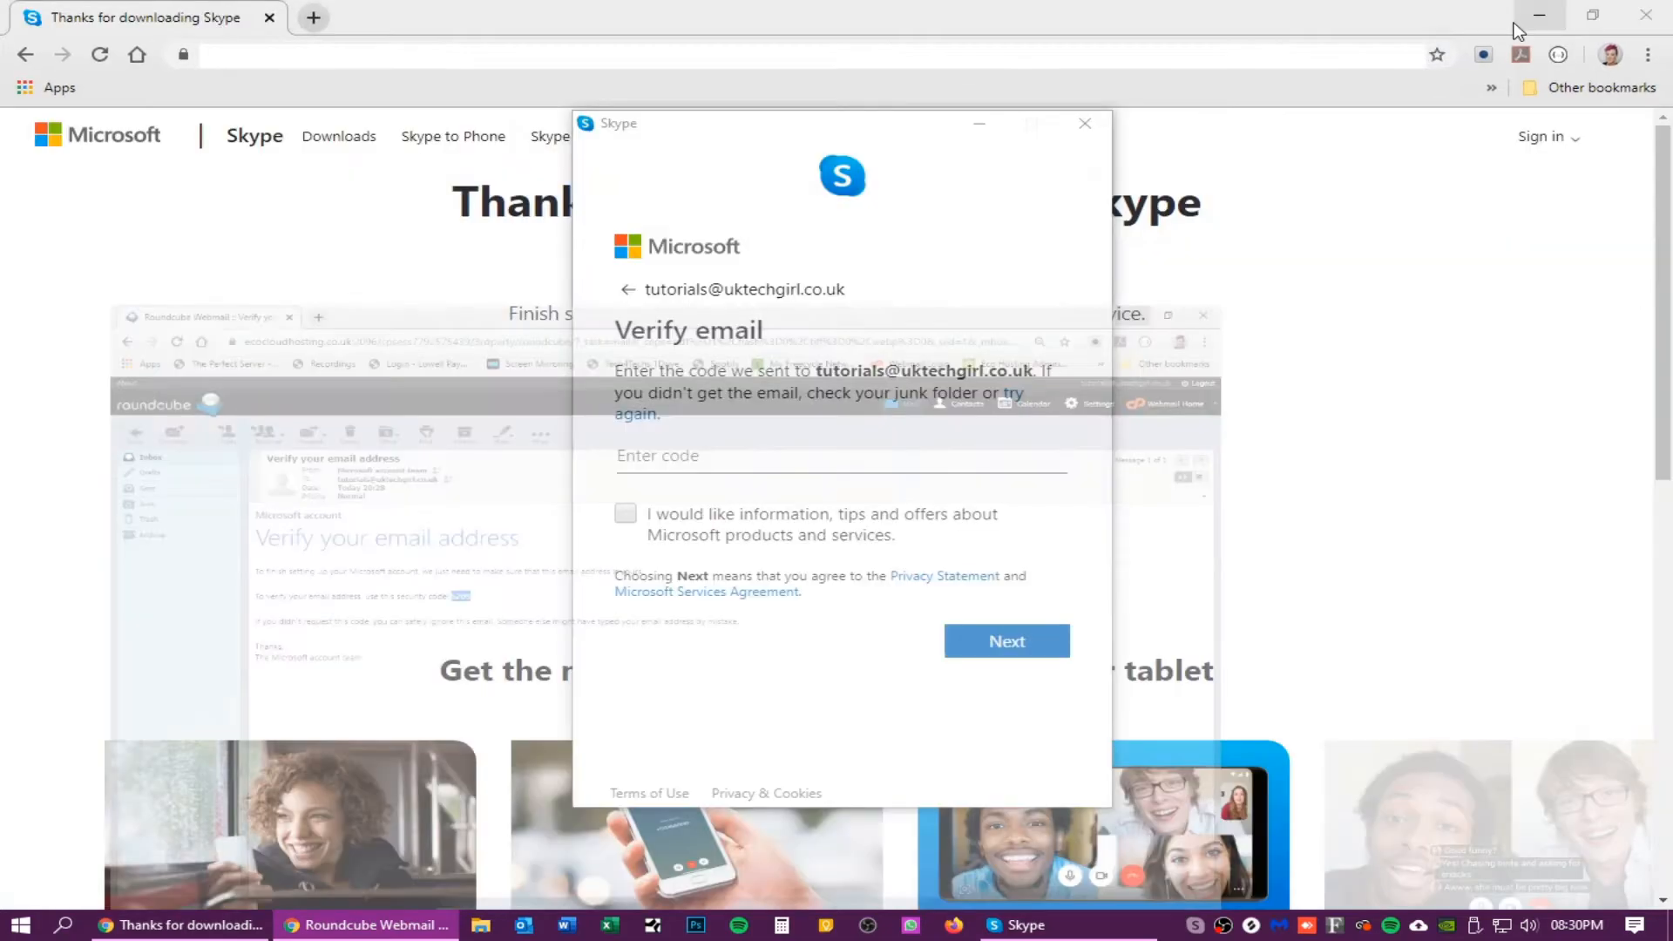
# Step: Enter the emailed verification code and the CAPTCHA characters to complete account creation
pyautogui.click(668, 459)
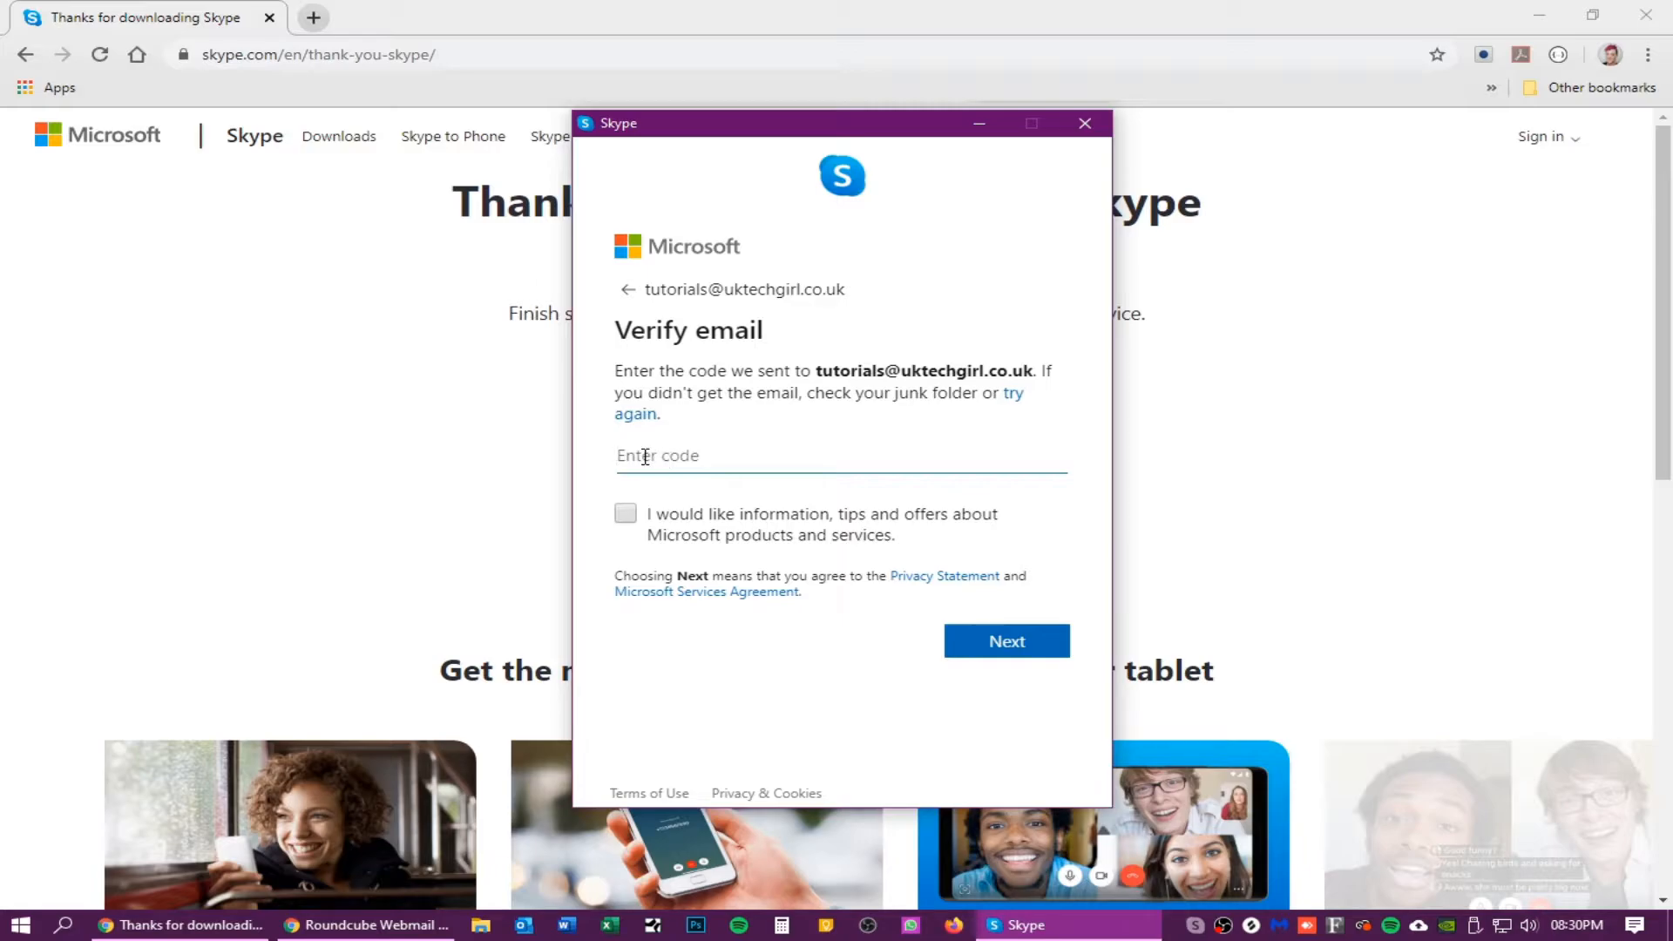
pyautogui.click(1002, 642)
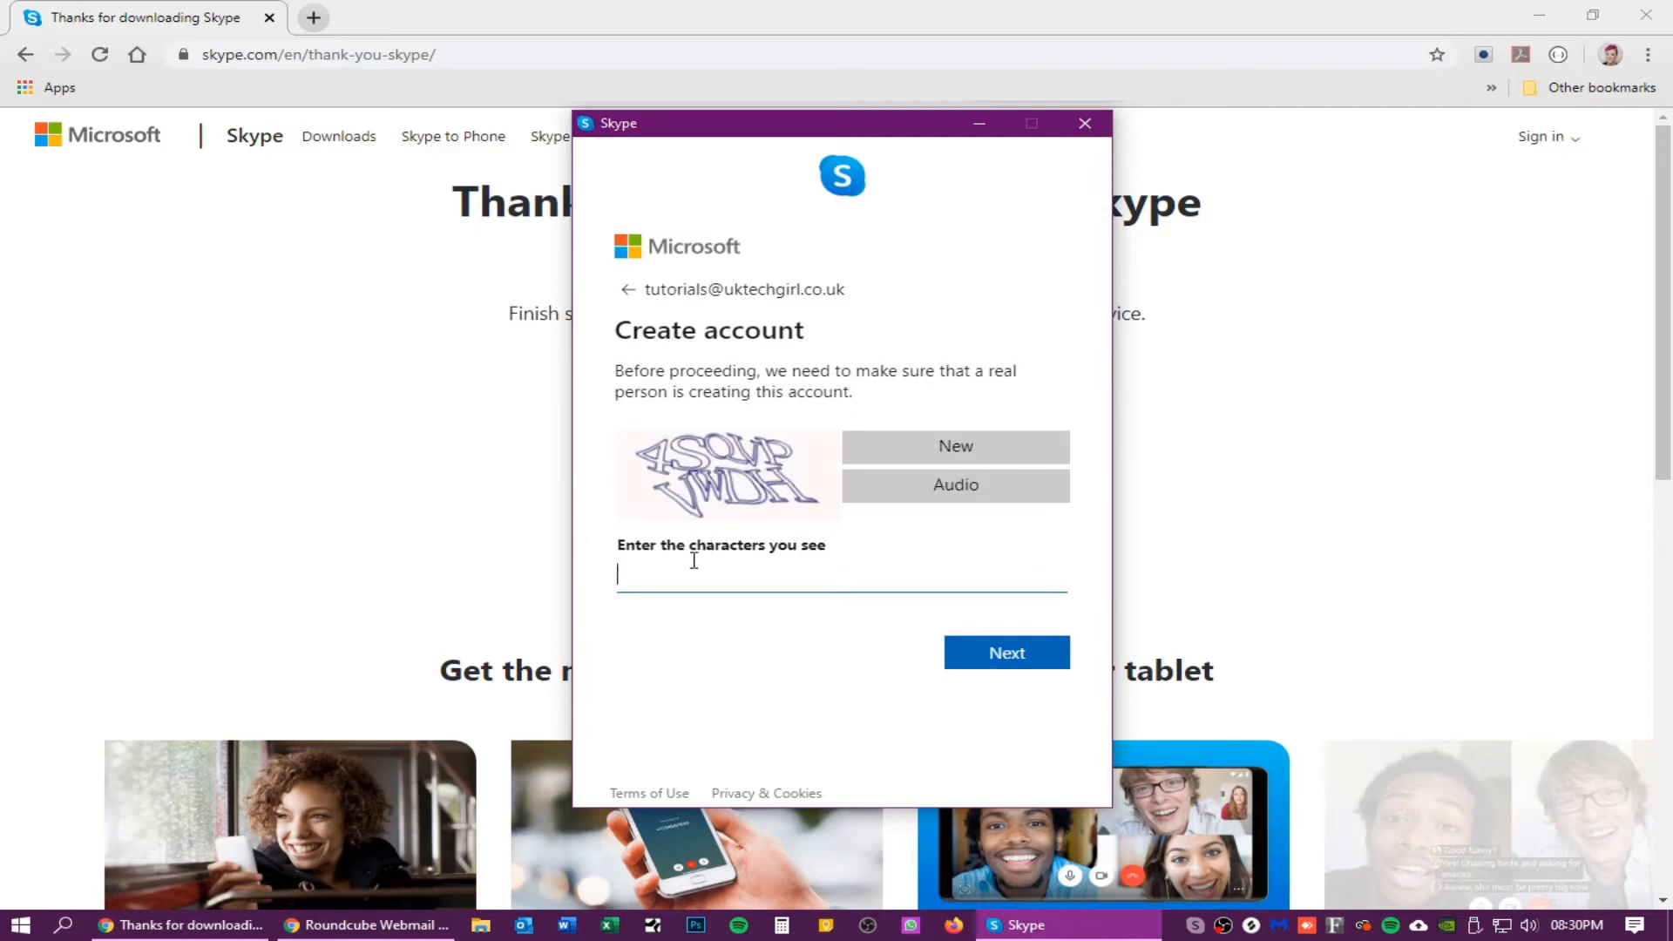
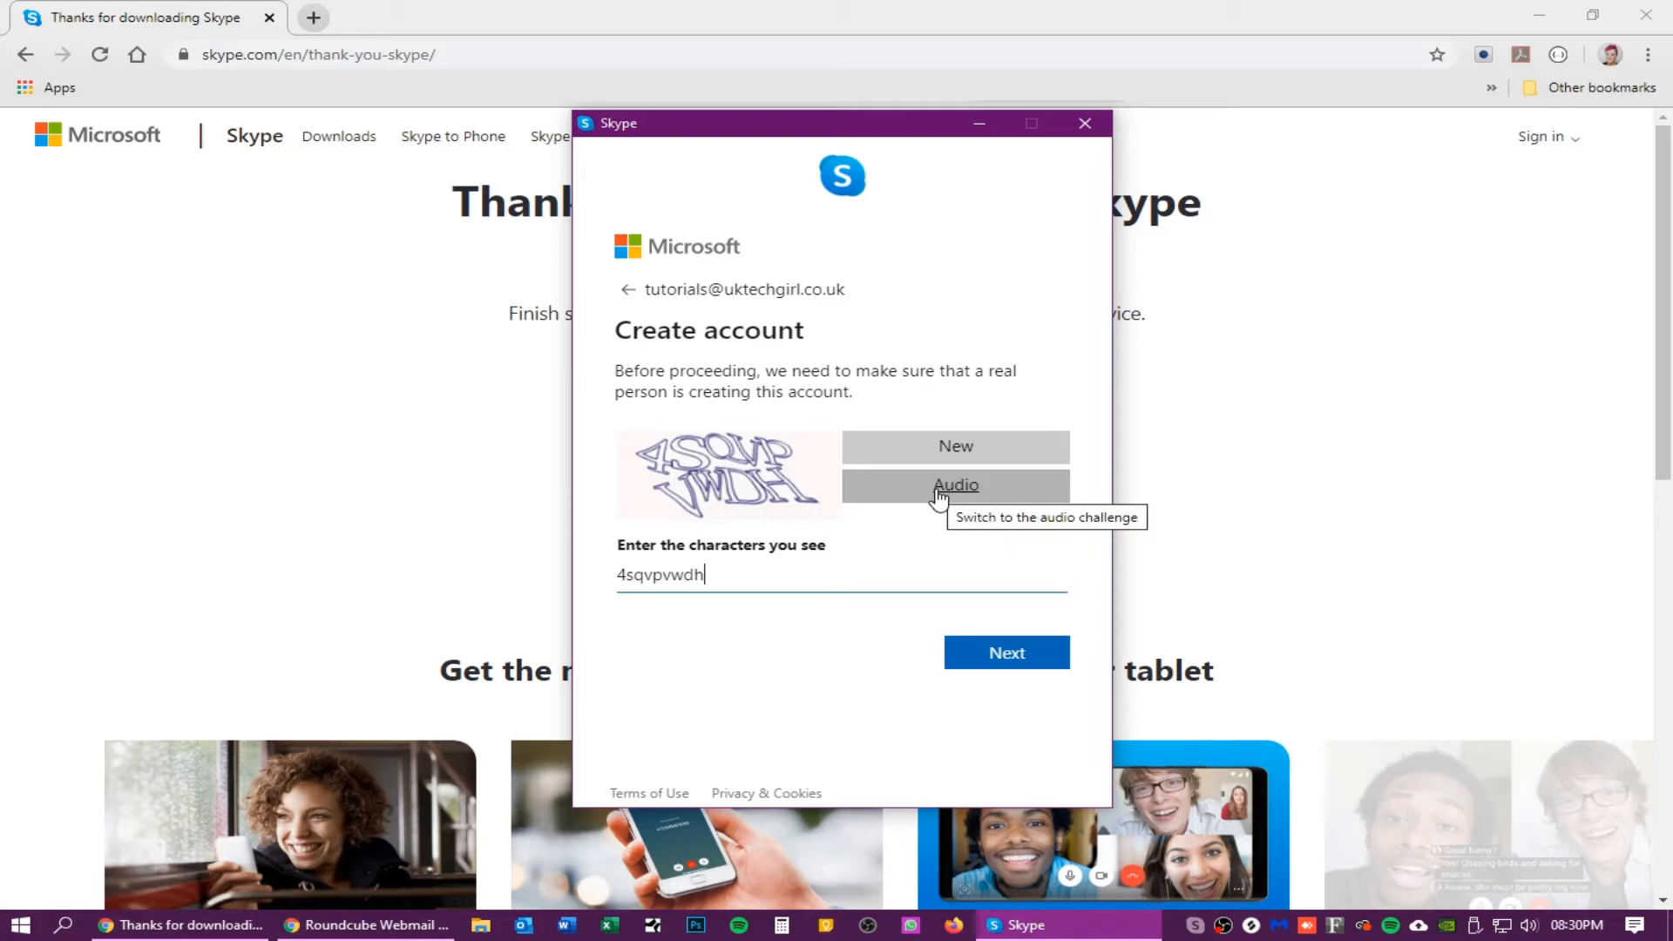
pyautogui.click(1011, 653)
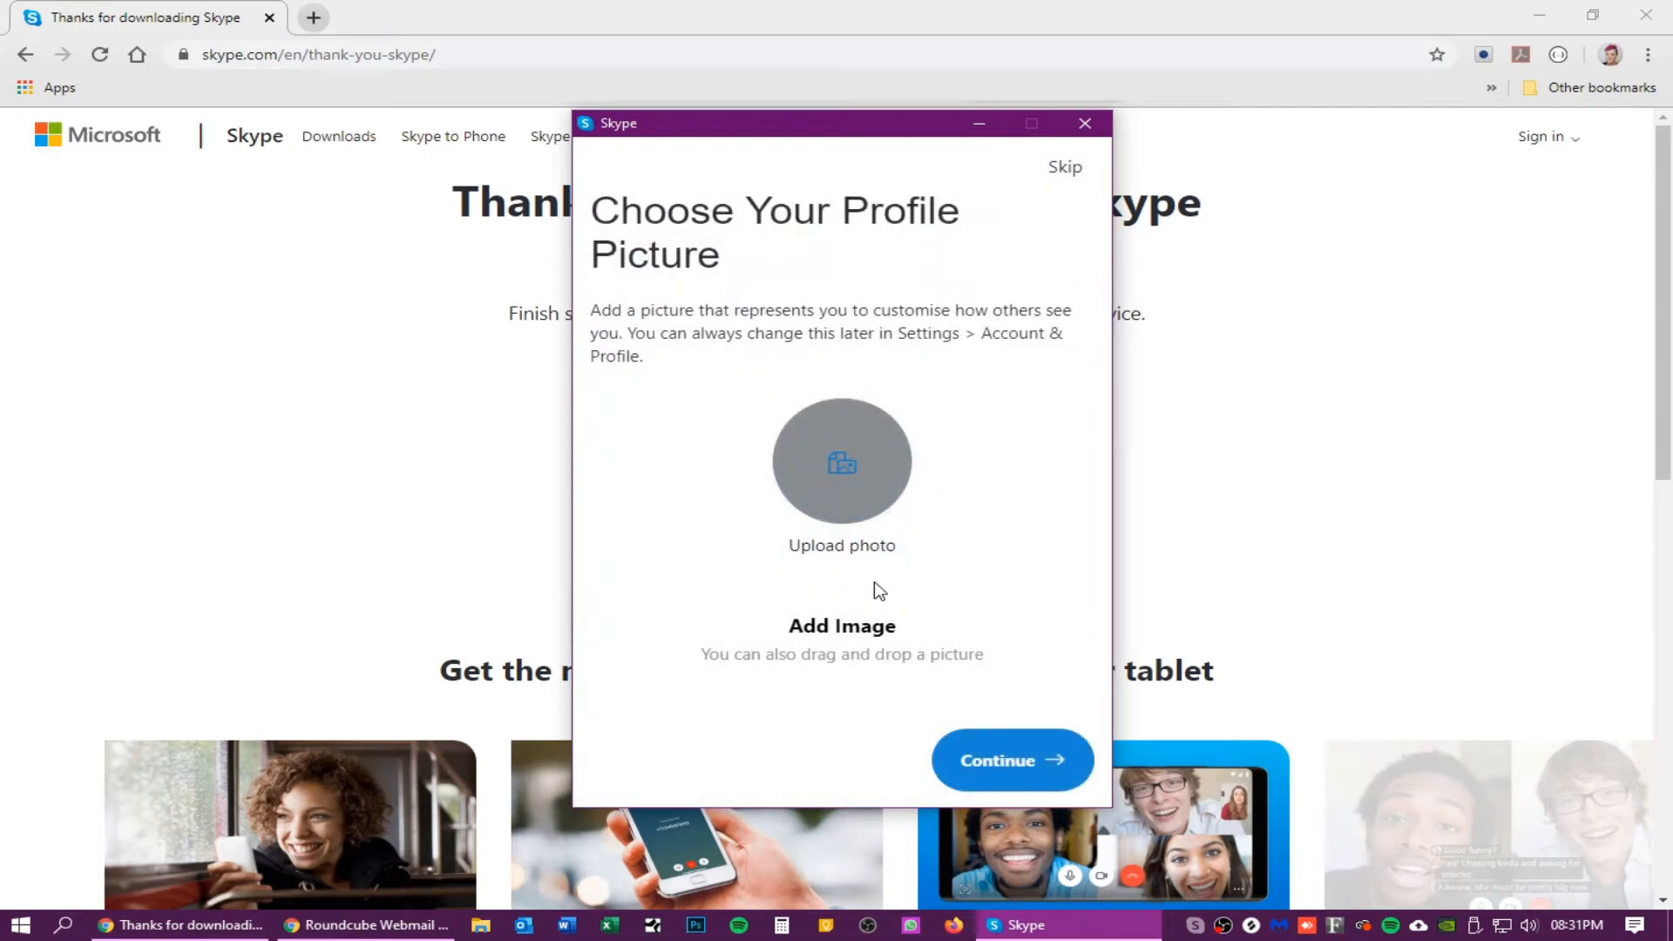
# Step: Upload headandshoulders.jpg as the Skype profile picture
pyautogui.click(883, 460)
pyautogui.click(976, 334)
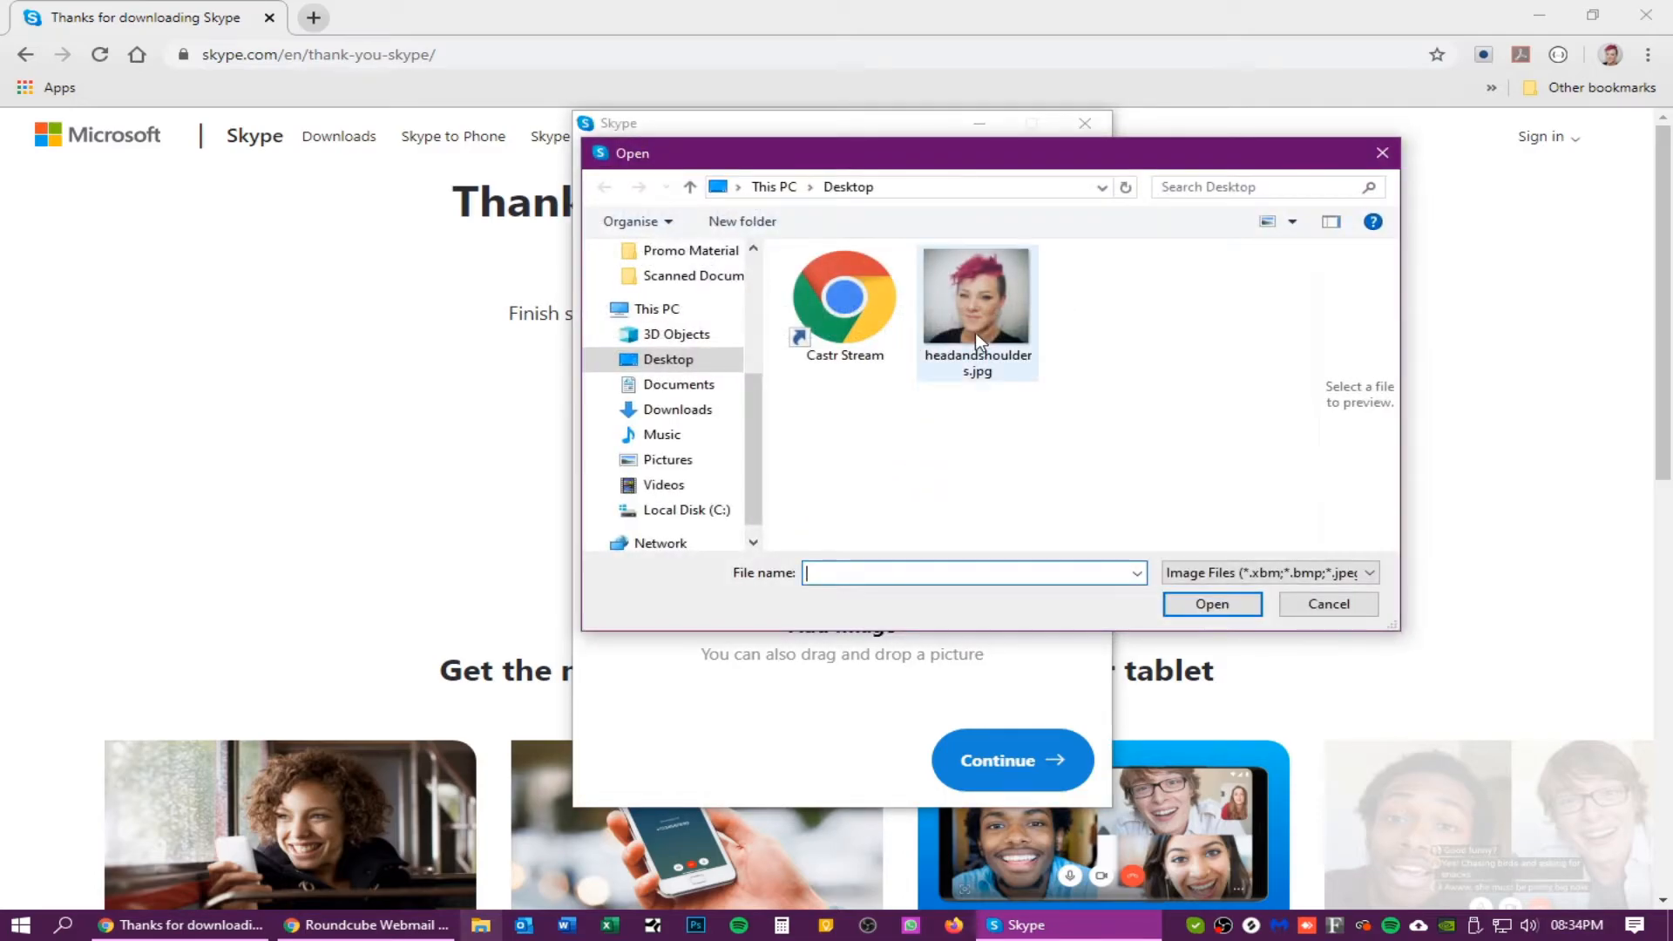
pyautogui.doubleClick(975, 331)
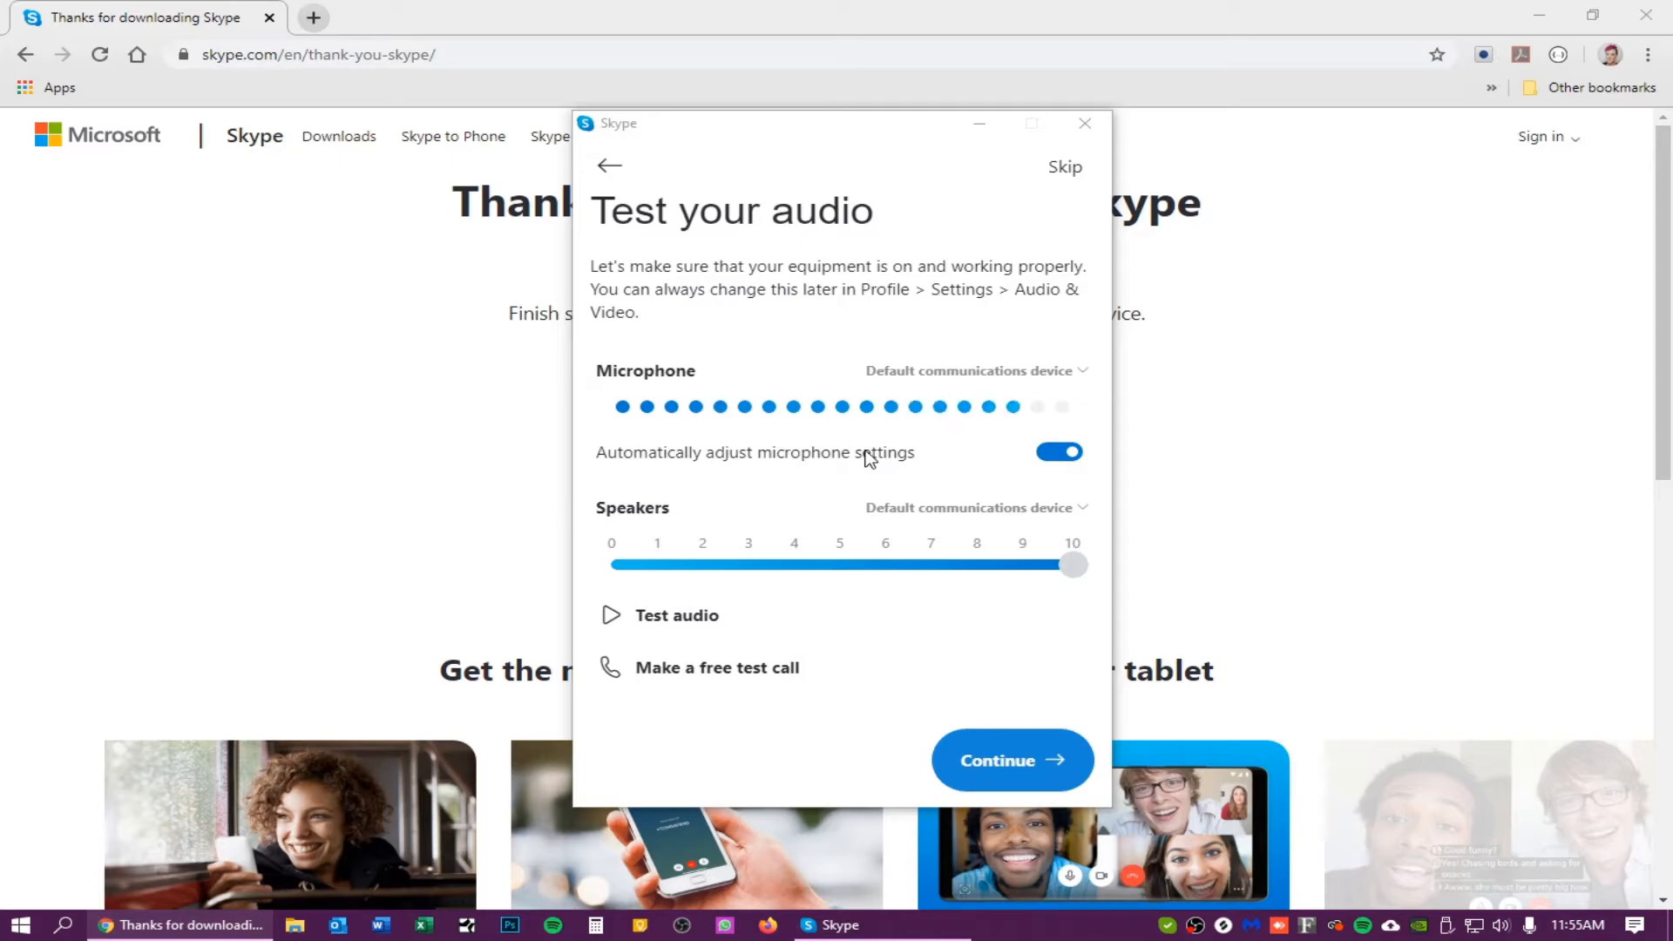
# Step: Play the speaker test sound, make a free test call, then continue to the video test
pyautogui.click(720, 624)
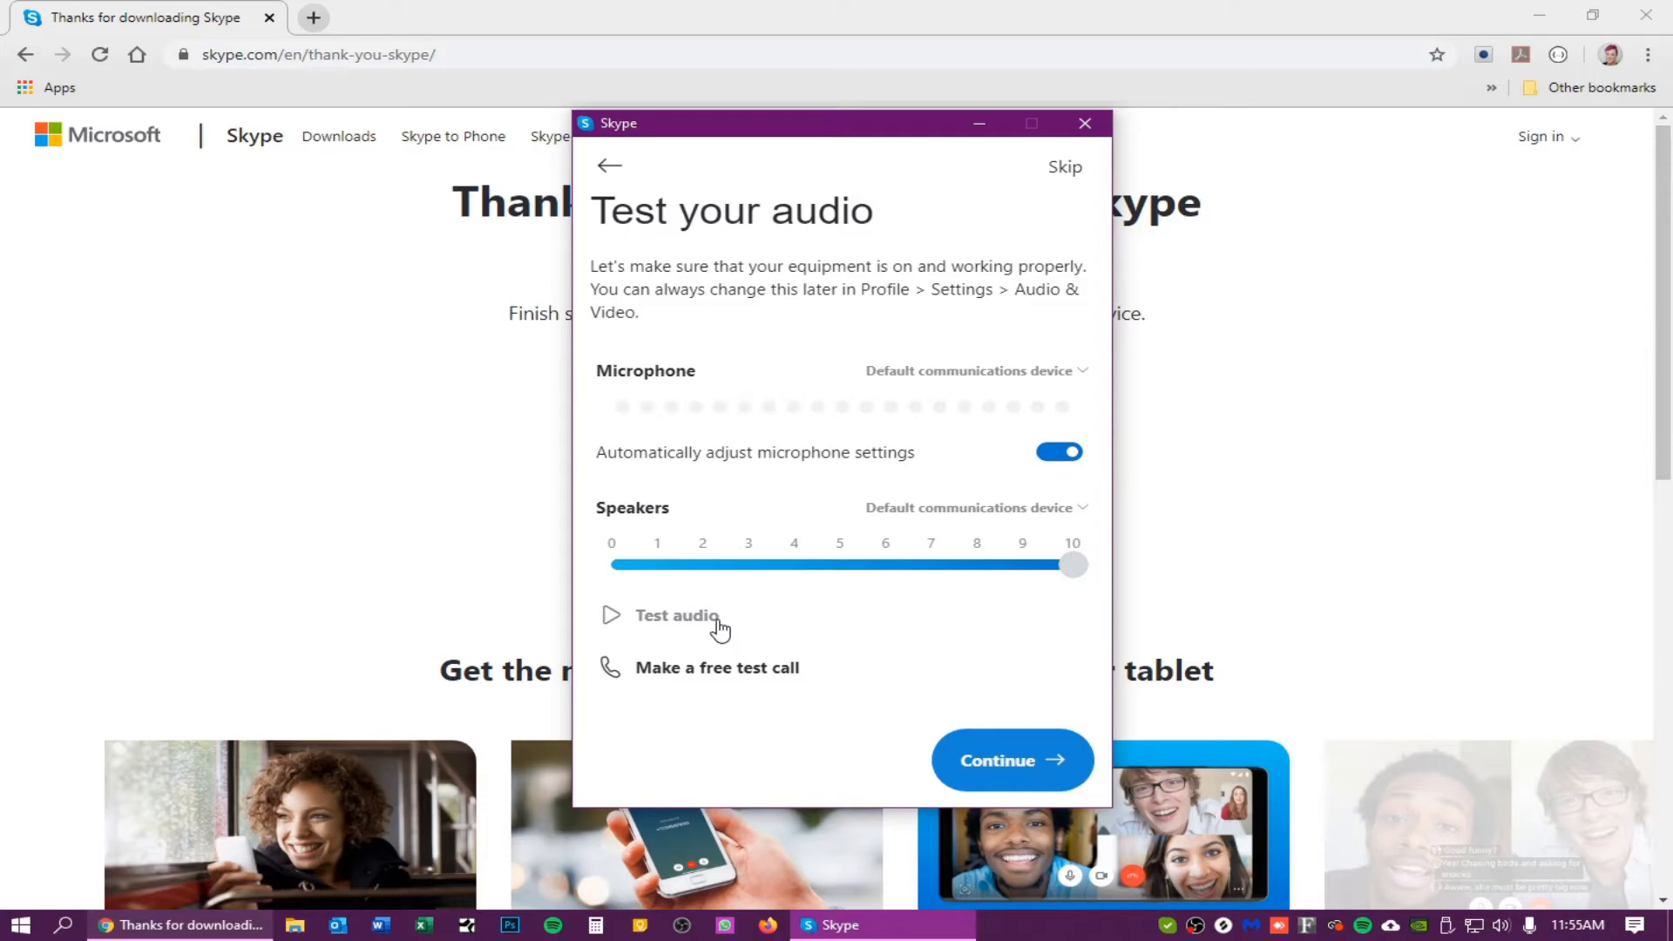
pyautogui.click(767, 668)
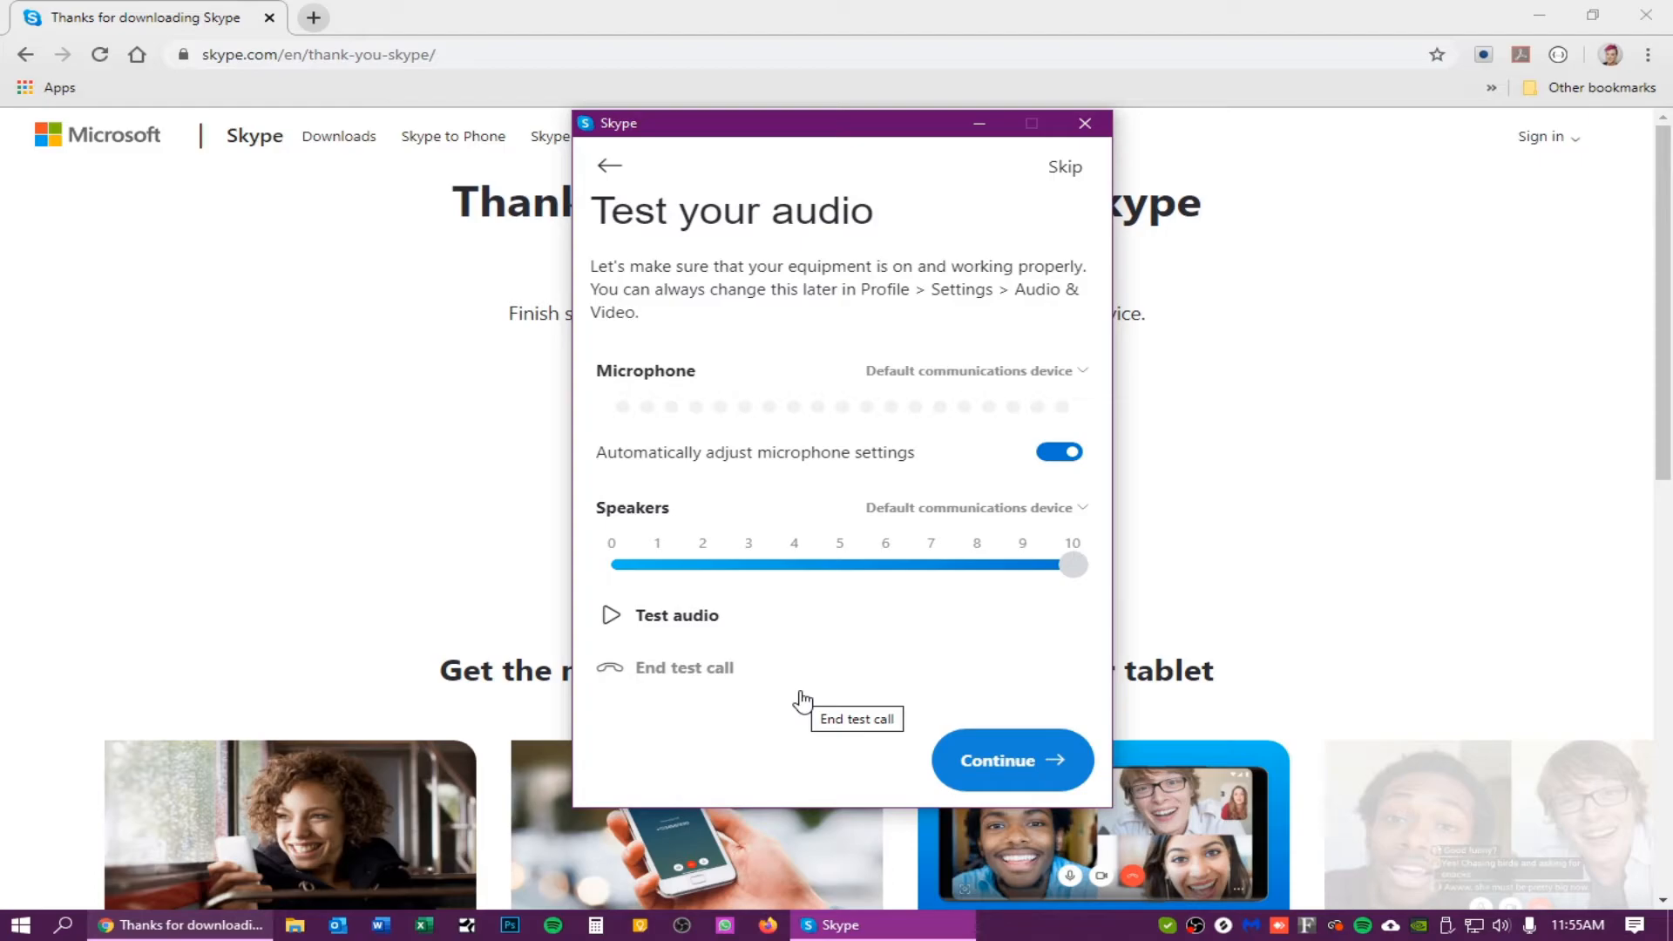
pyautogui.click(961, 764)
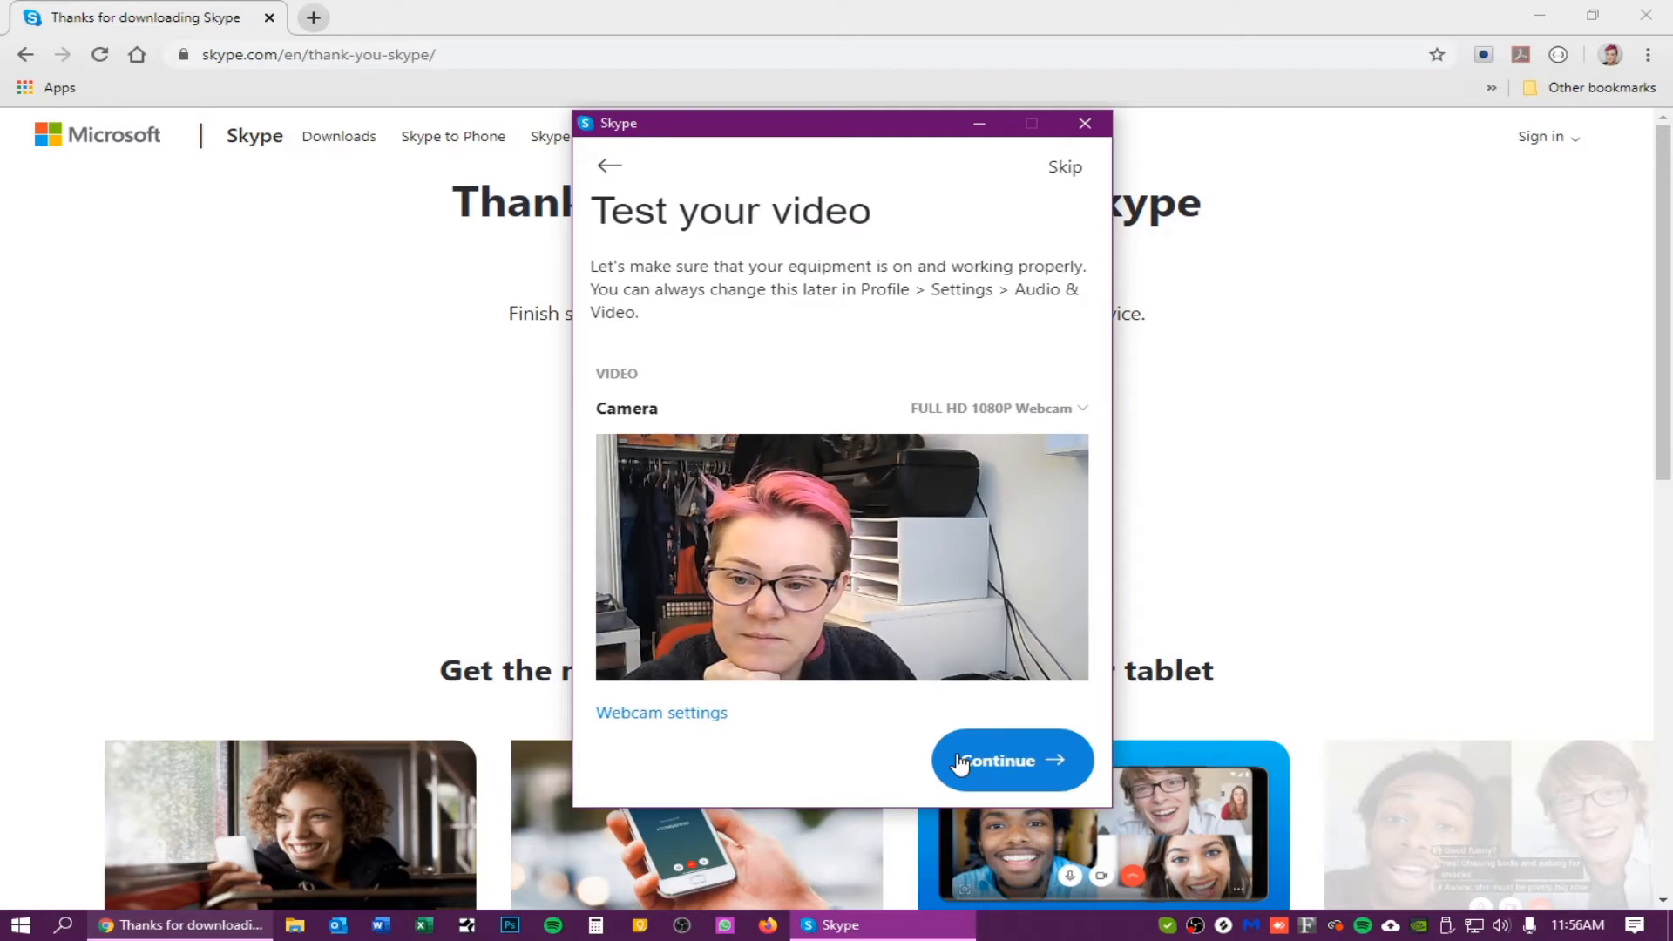
# Step: Lower the webcam brightness to -51 in Webcam settings and continue past the video test
pyautogui.click(635, 715)
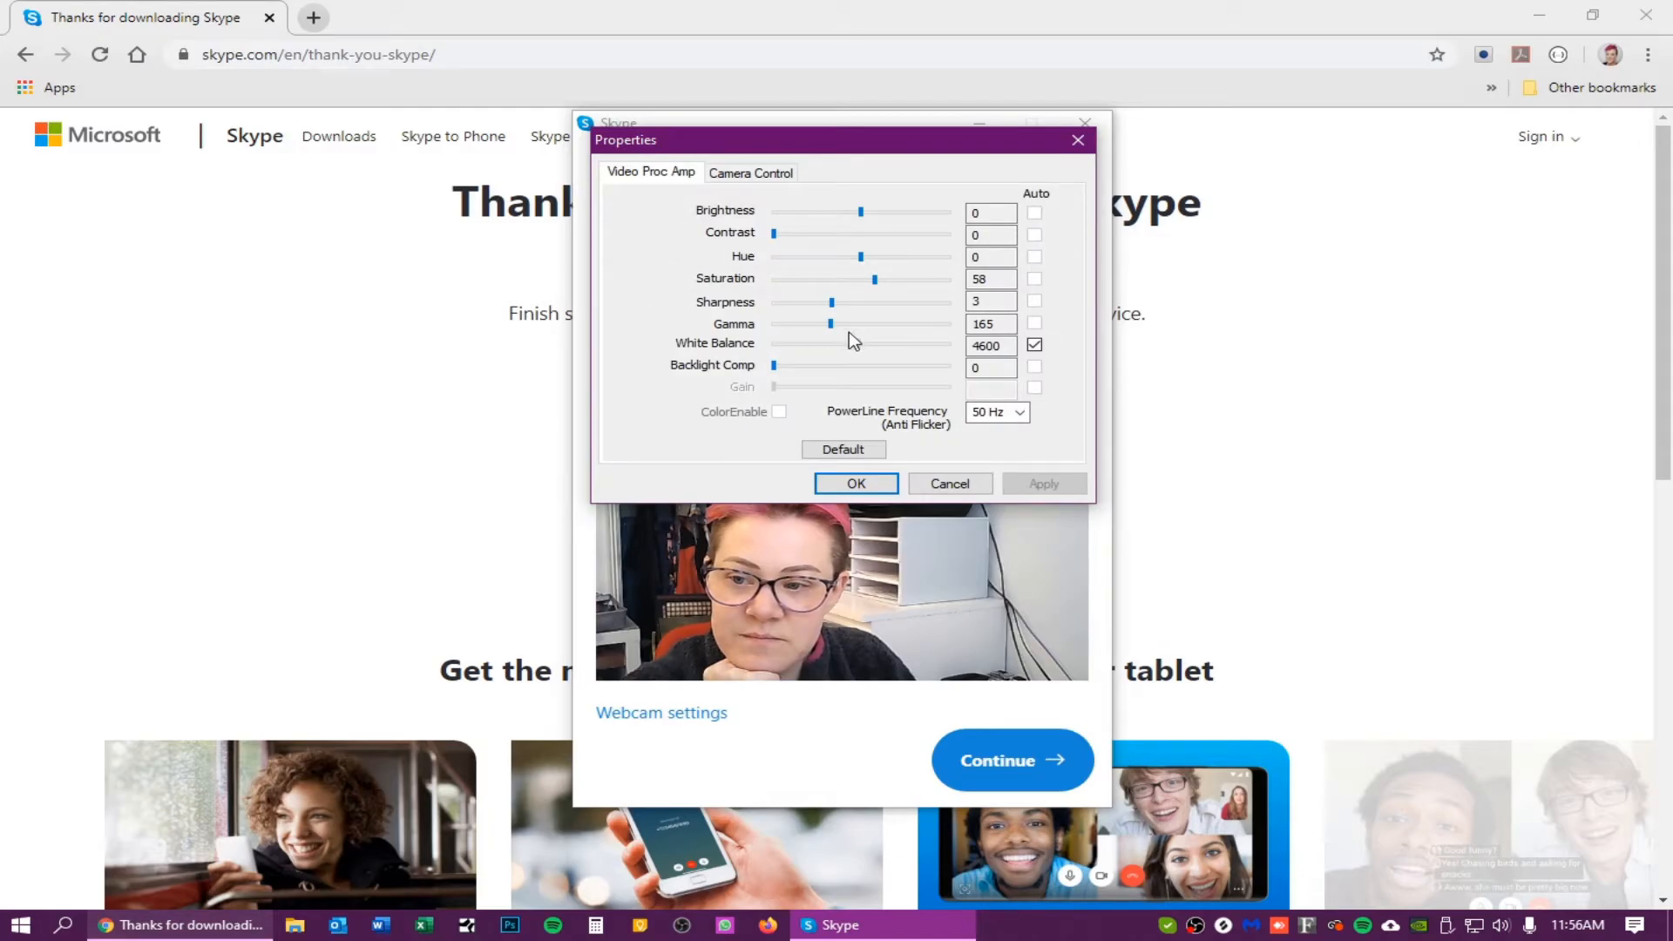
pyautogui.moveTo(863, 213); pyautogui.dragTo(793, 215)
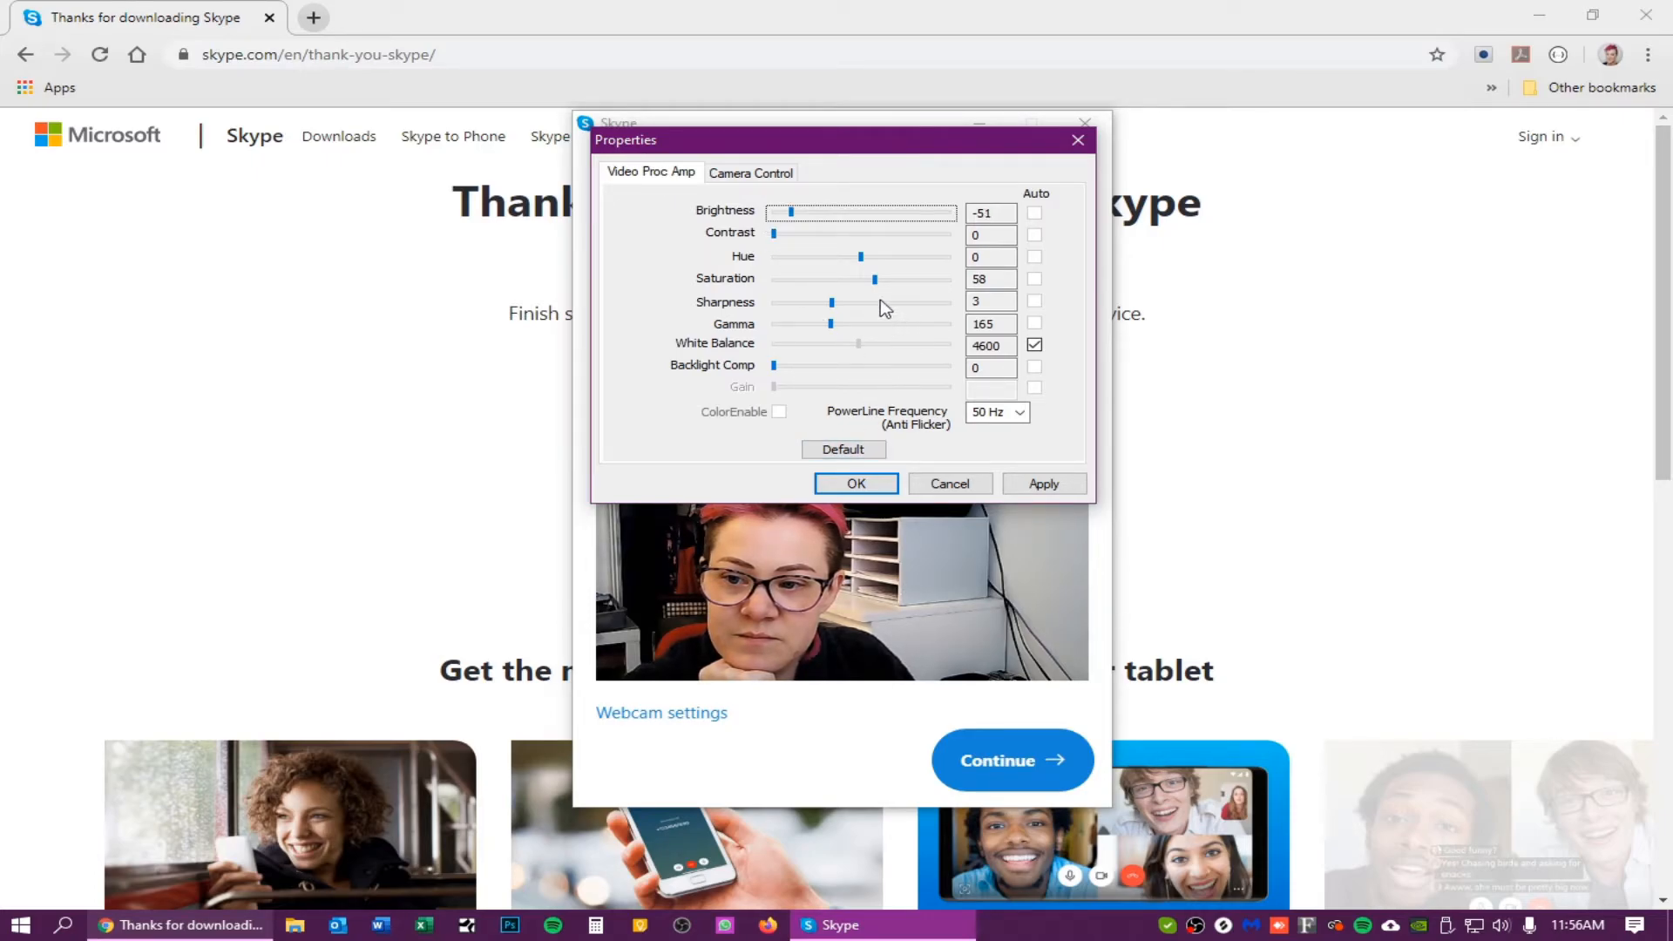
pyautogui.click(857, 484)
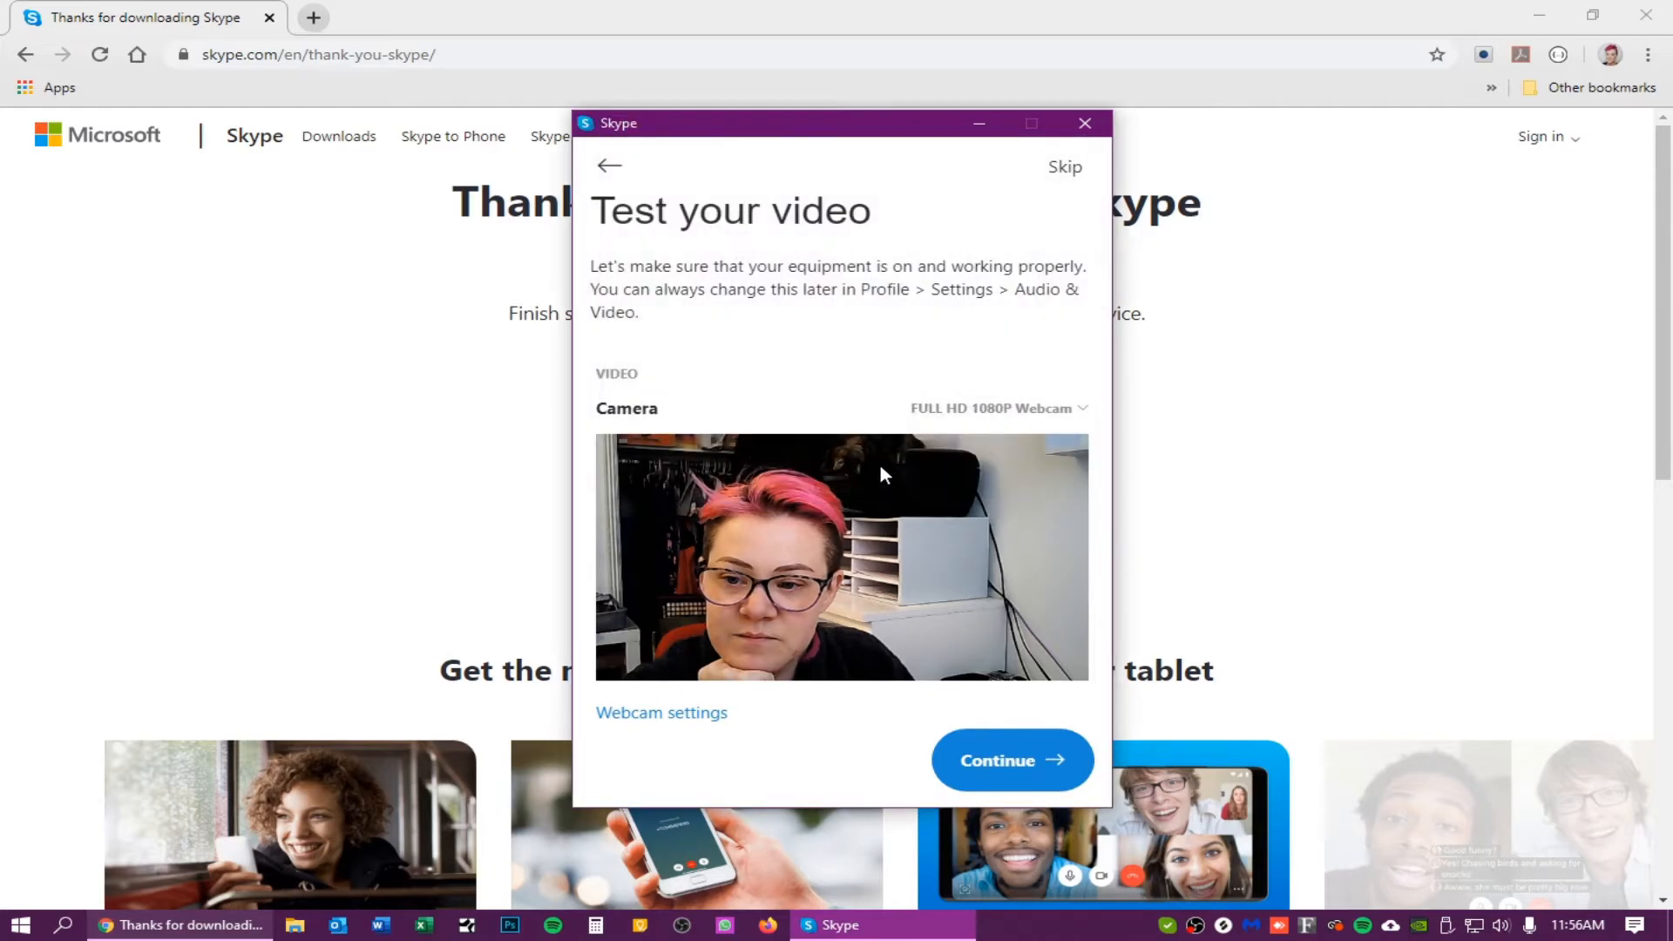
pyautogui.click(998, 763)
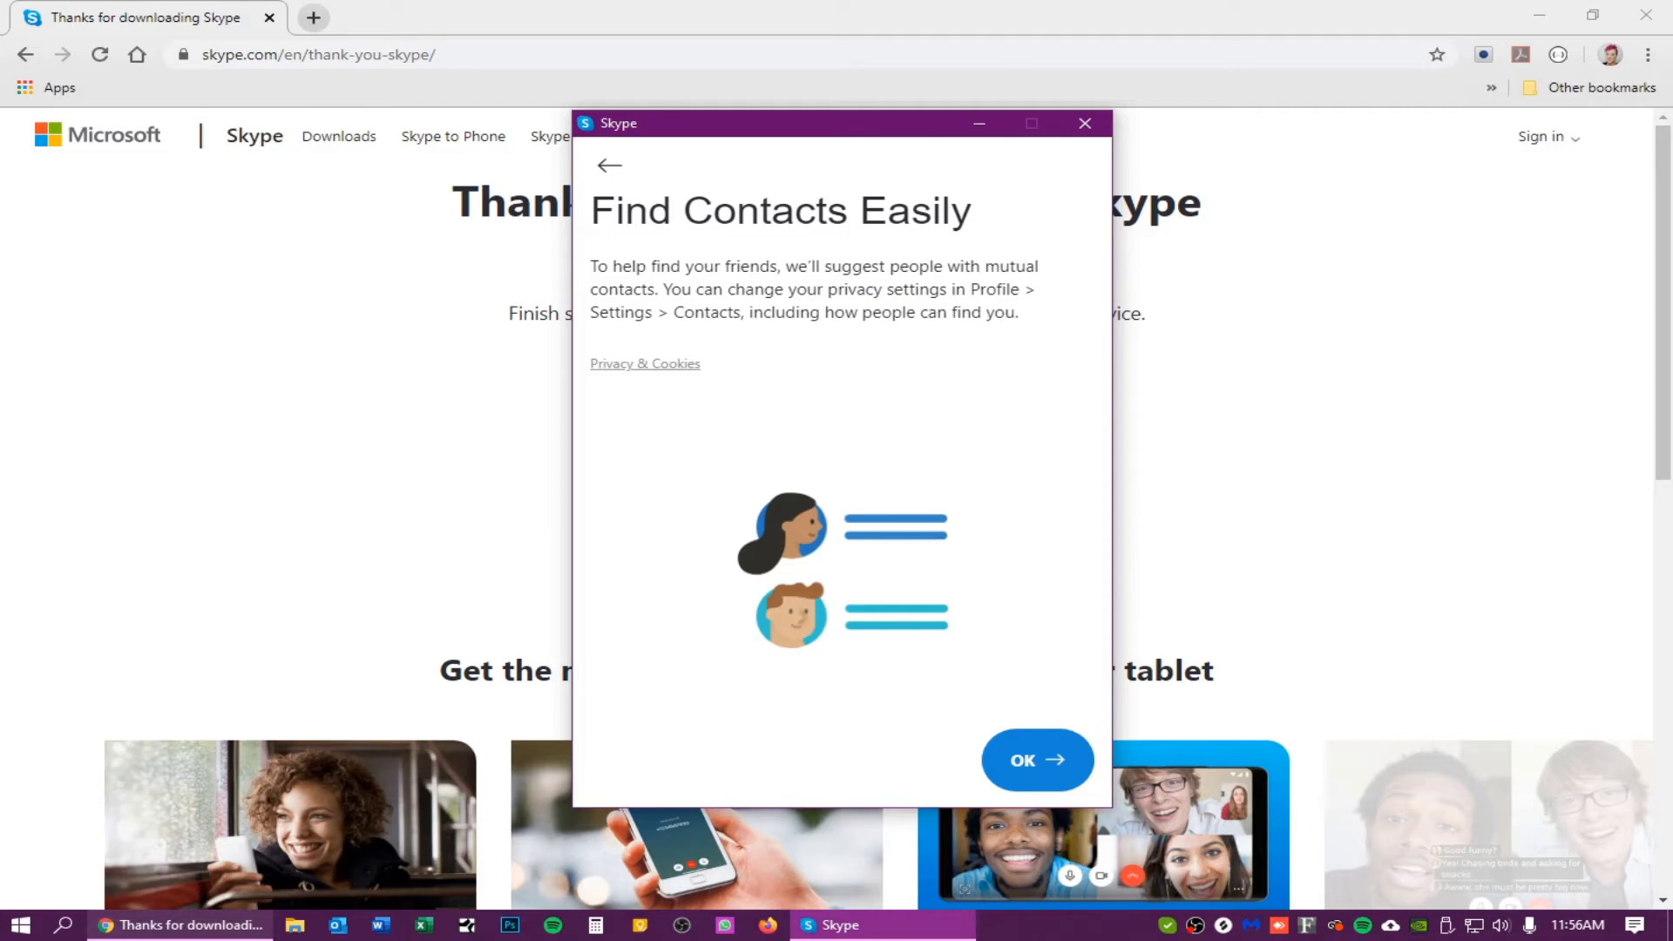
# Step: Accept contact suggestions on the Find Contacts Easily screen to finish setup
pyautogui.click(1053, 760)
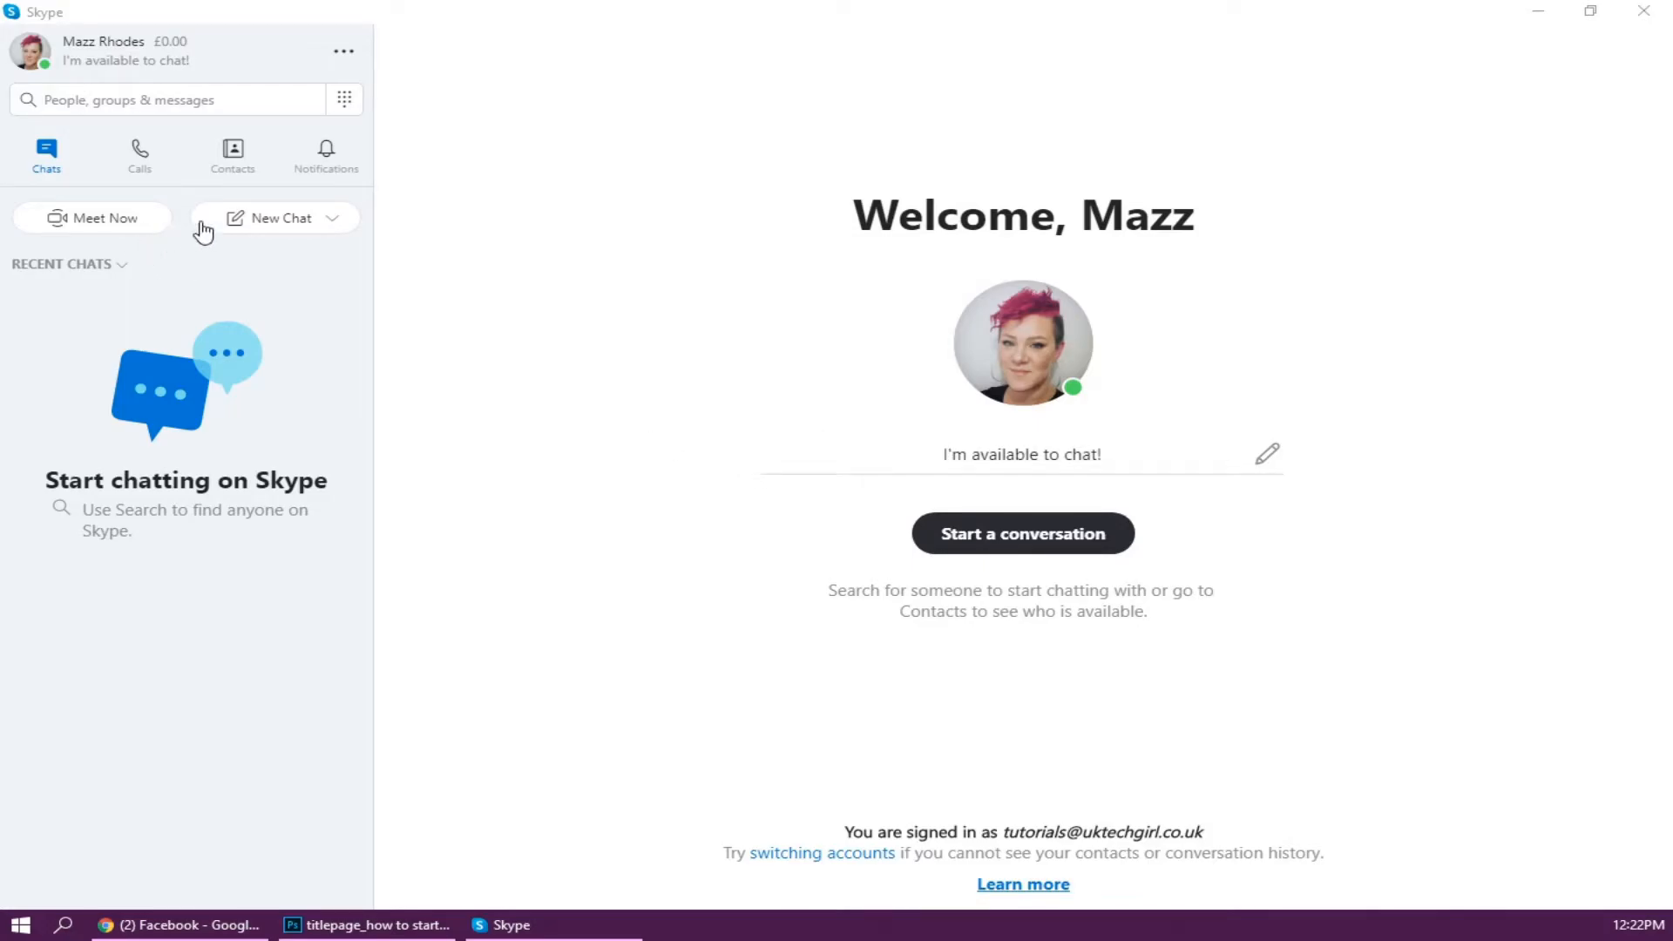
# Step: Start a new one-to-one chat and search for the contact by e-mail address, which brings up friend-invite options
pyautogui.click(268, 231)
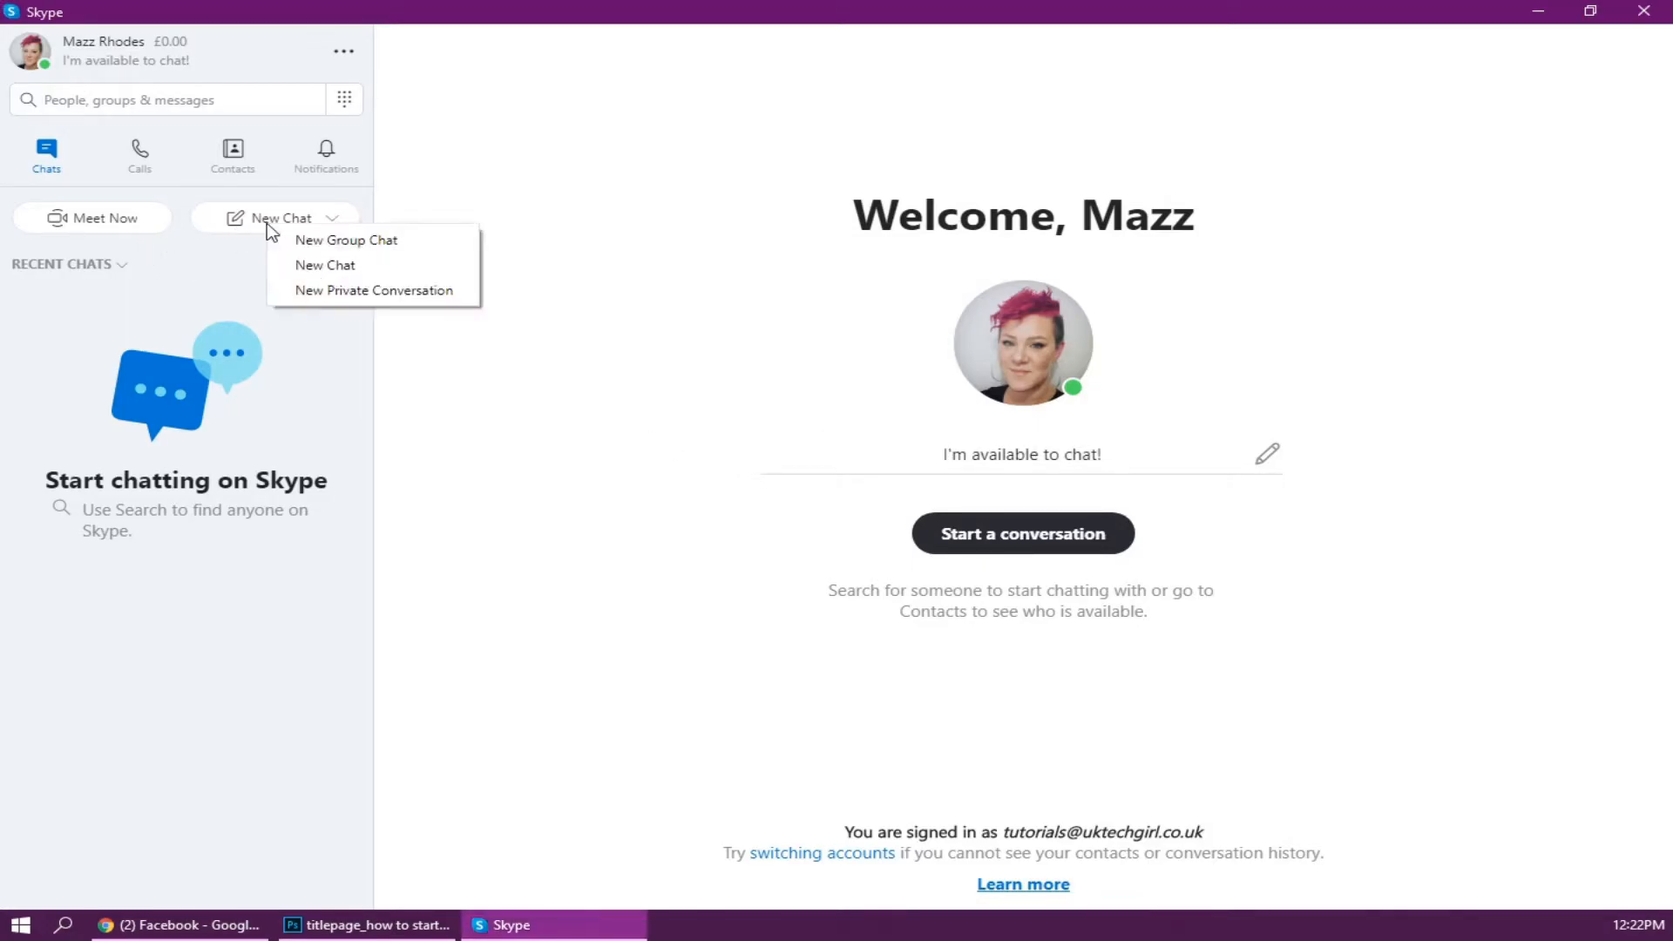
pyautogui.click(314, 267)
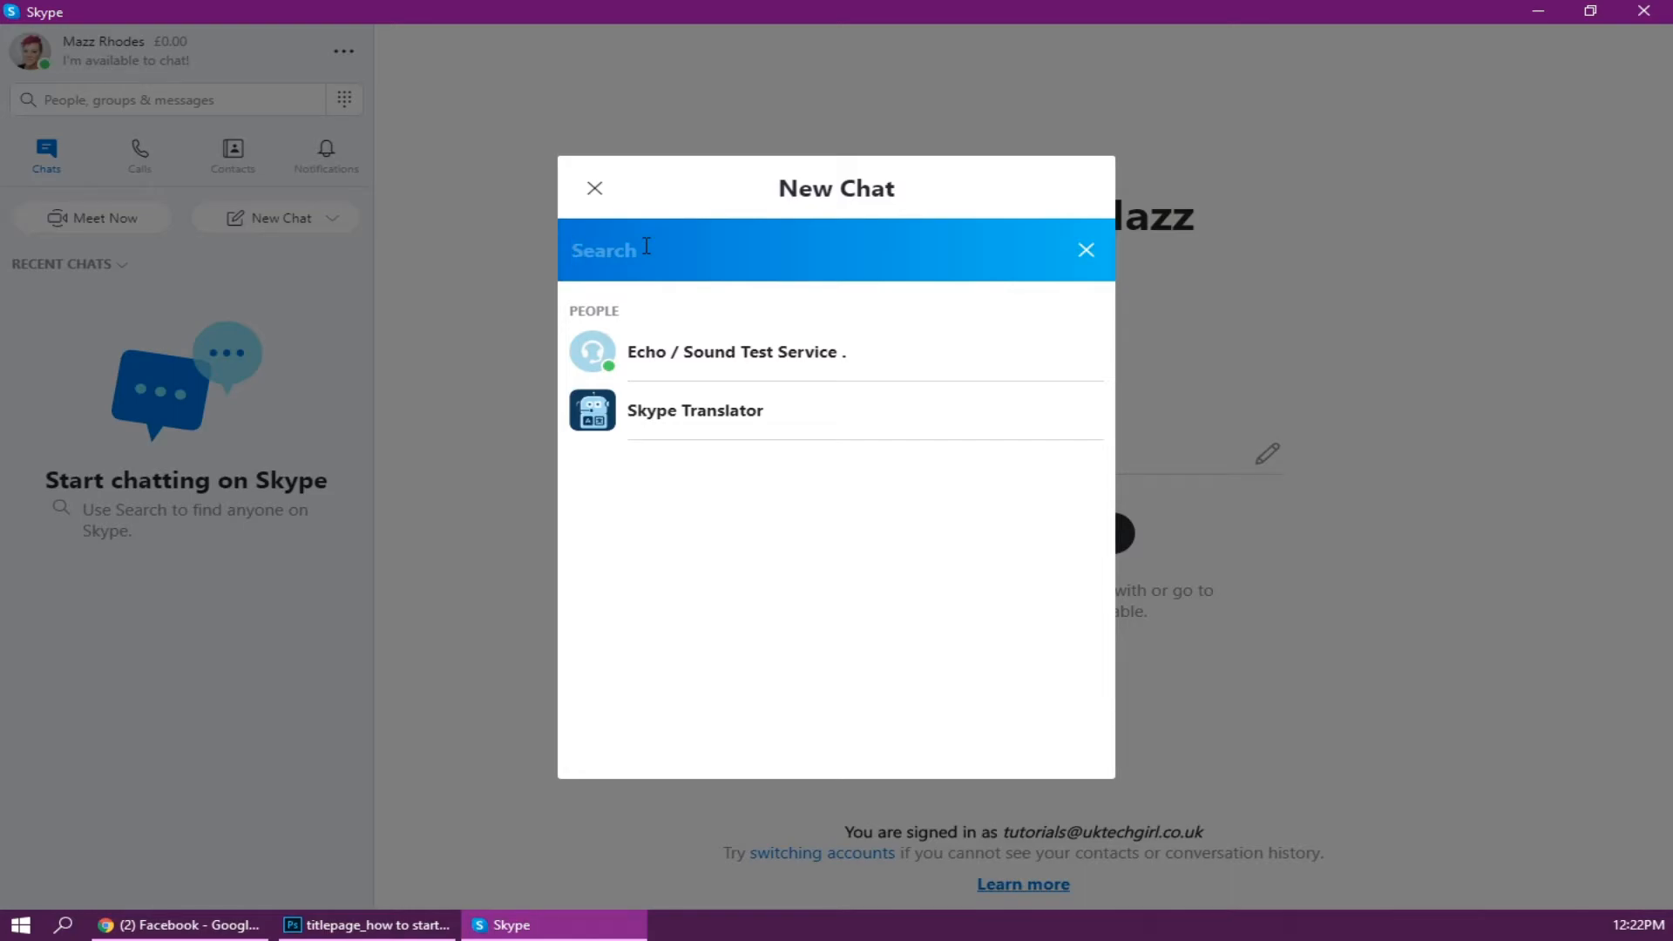
pyautogui.write('junk@')
pyautogui.press('BackSpace')
pyautogui.press('BackSpace')
pyautogui.press('BackSpace')
pyautogui.press('BackSpace')
pyautogui.press('BackSpace')
pyautogui.write('mazz')
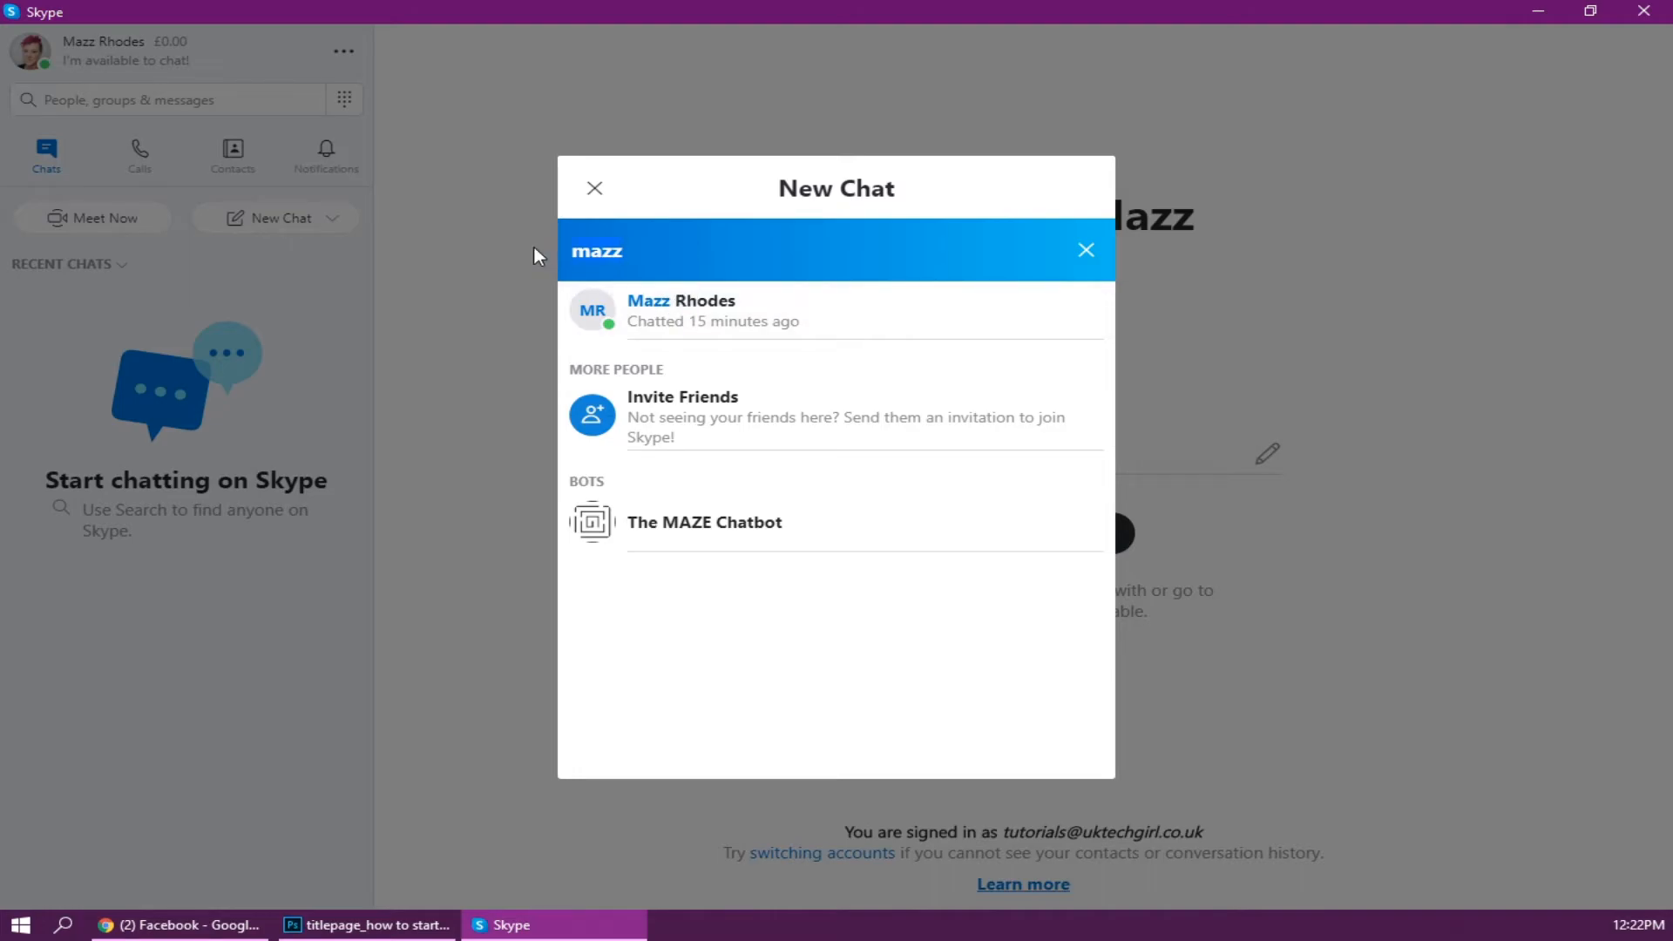
pyautogui.moveTo(616, 251); pyautogui.dragTo(556, 251)
pyautogui.press('BackSpace')
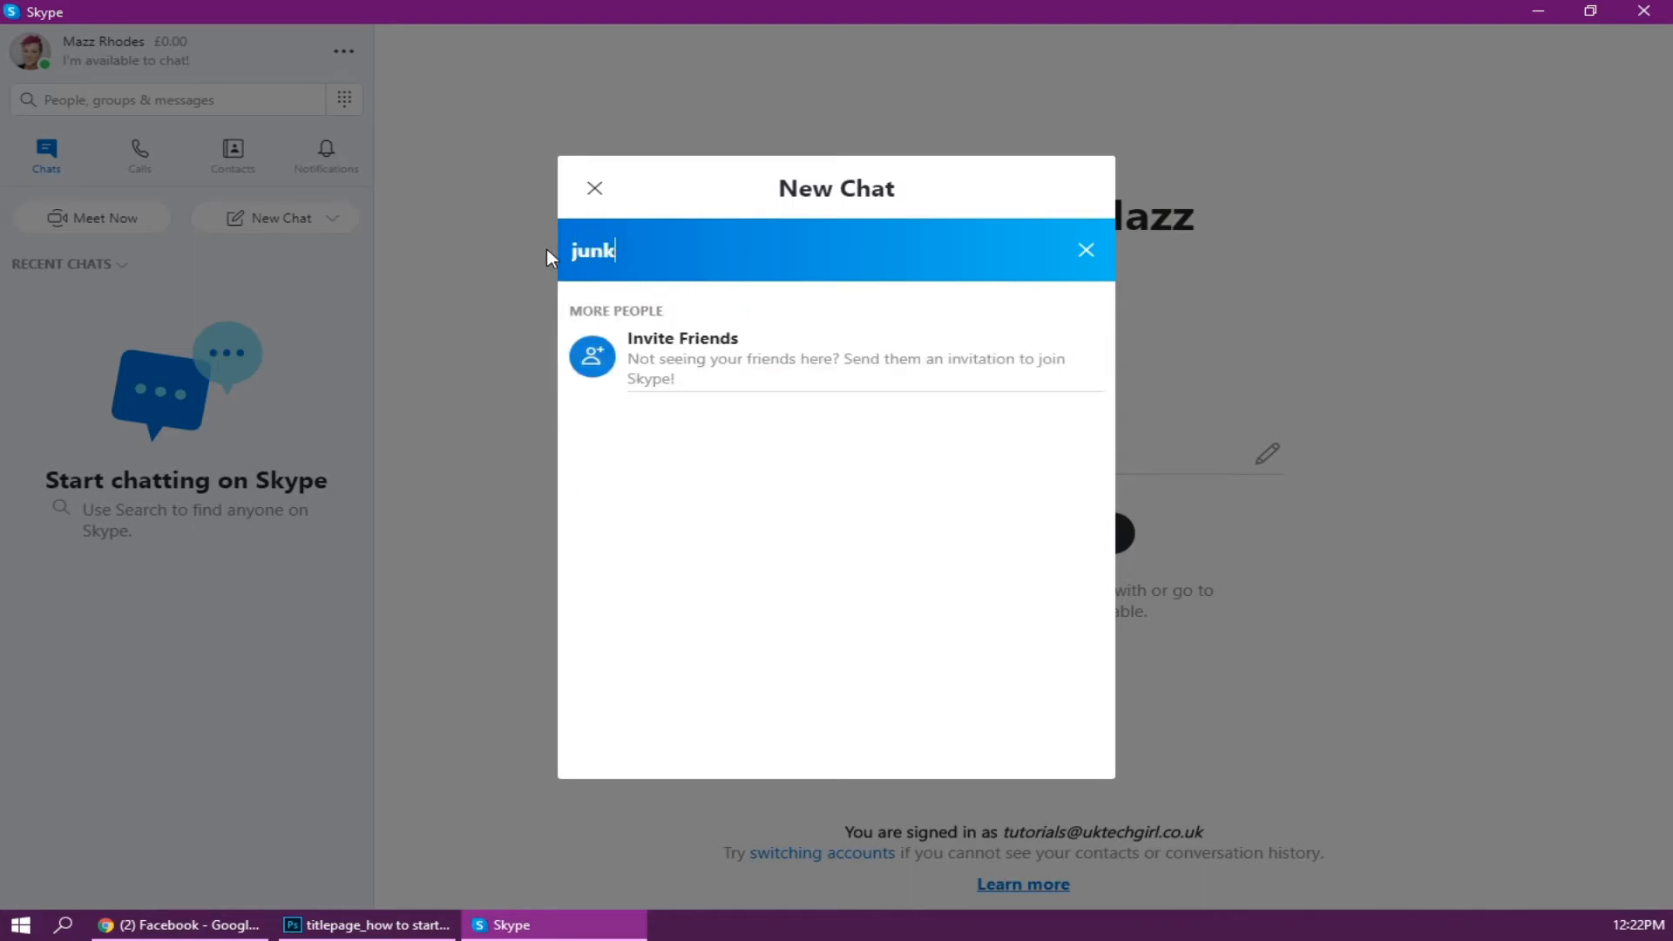
pyautogui.click(791, 366)
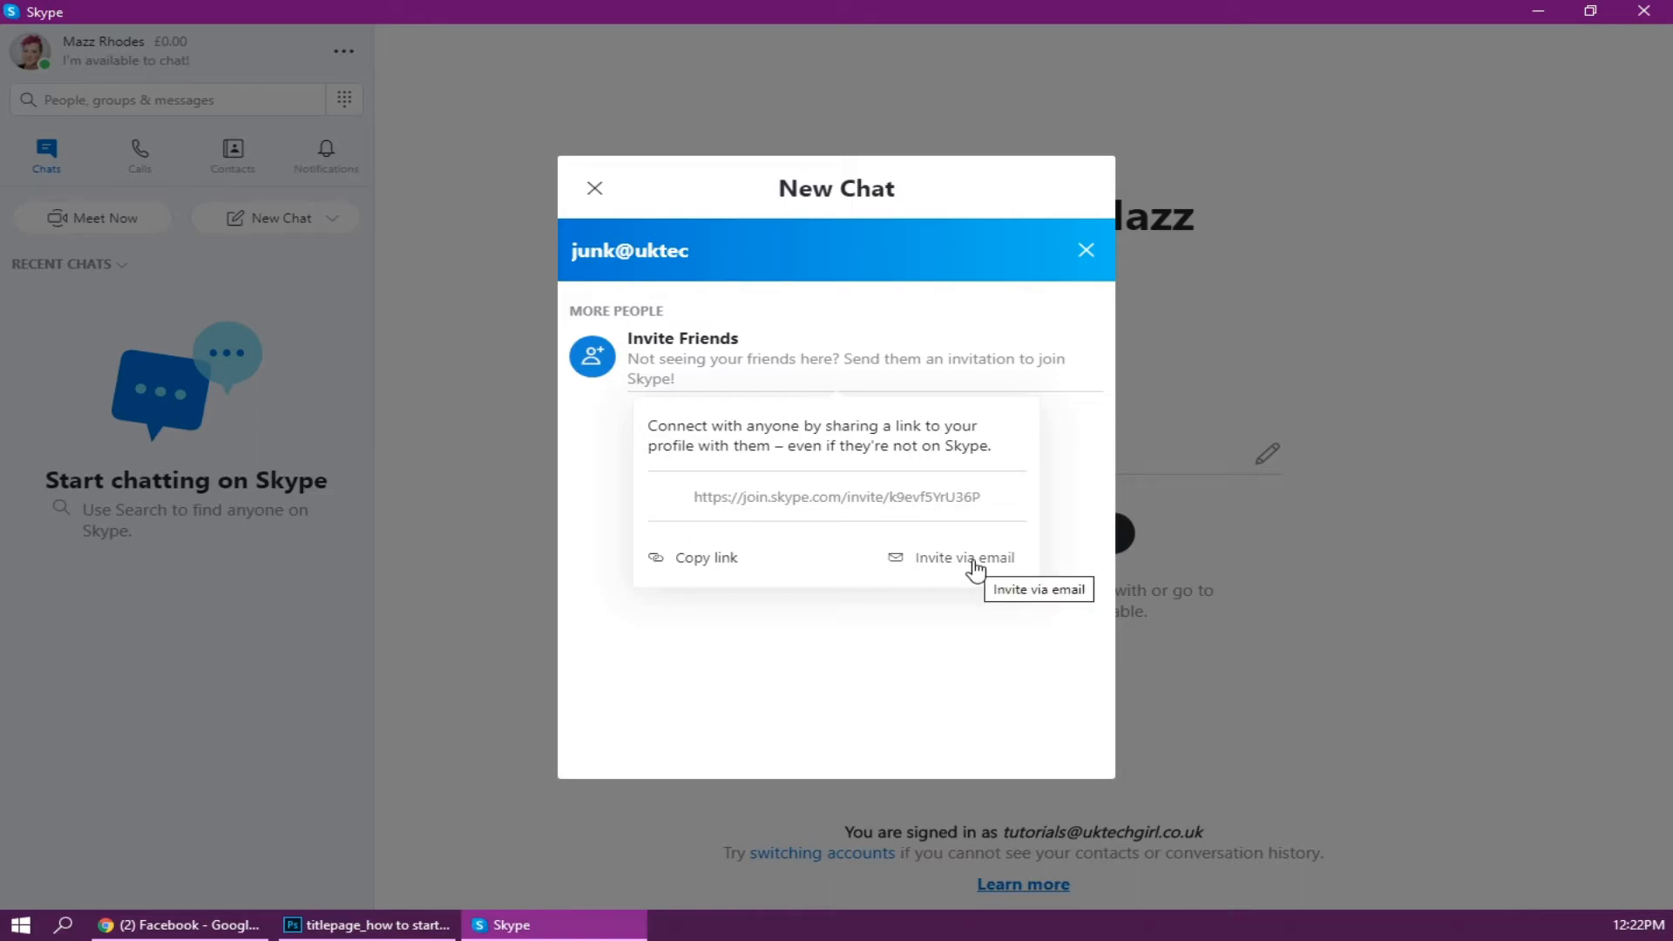
# Step: Close the invite popup, search again by the contact's name, and open their conversation
pyautogui.click(1086, 254)
pyautogui.click(1086, 254)
pyautogui.click(860, 274)
pyautogui.write('mazz')
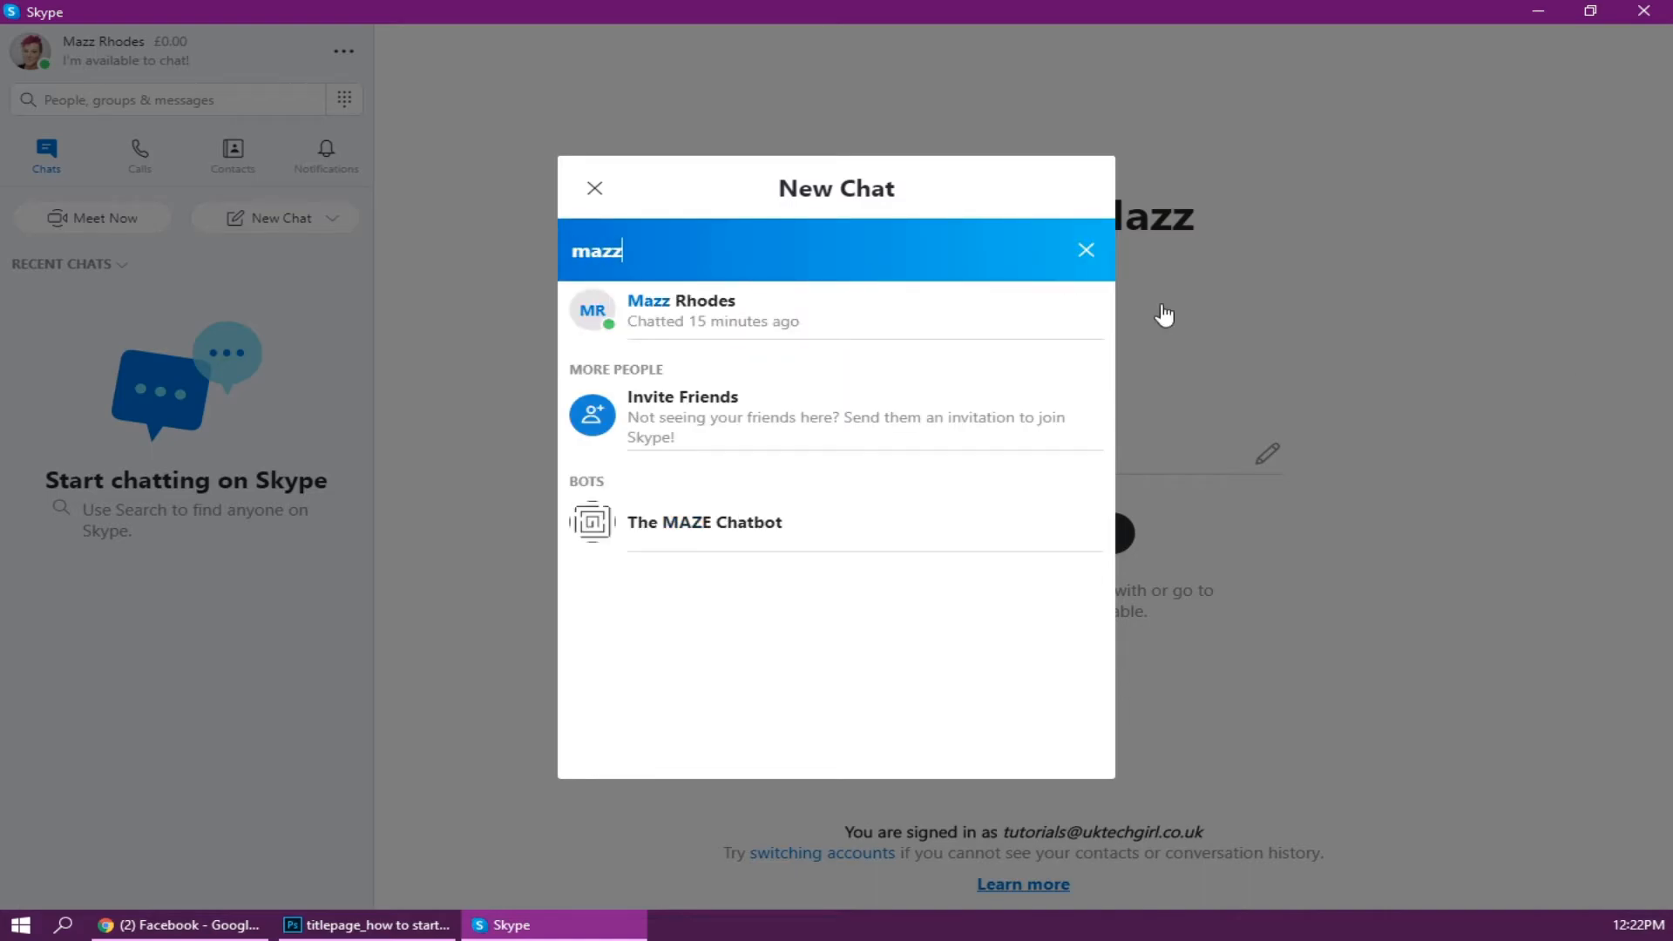
pyautogui.click(869, 325)
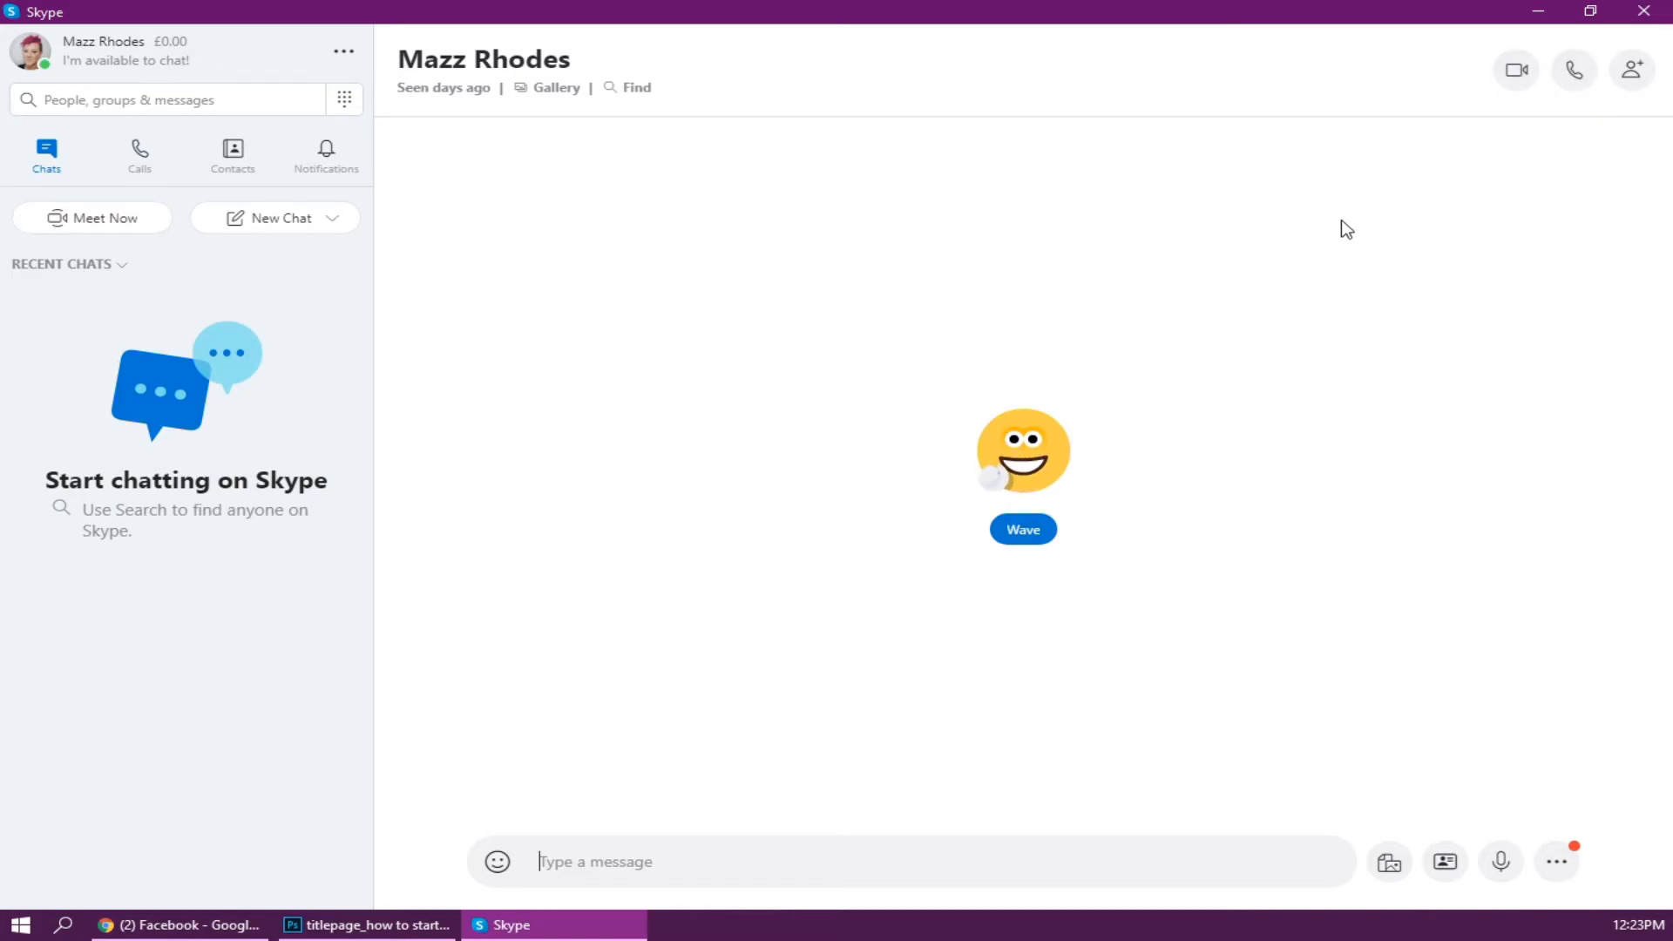
# Step: Send the contact a wave, make a short video call, then skip the rating and the Add to Group panel
pyautogui.click(1014, 532)
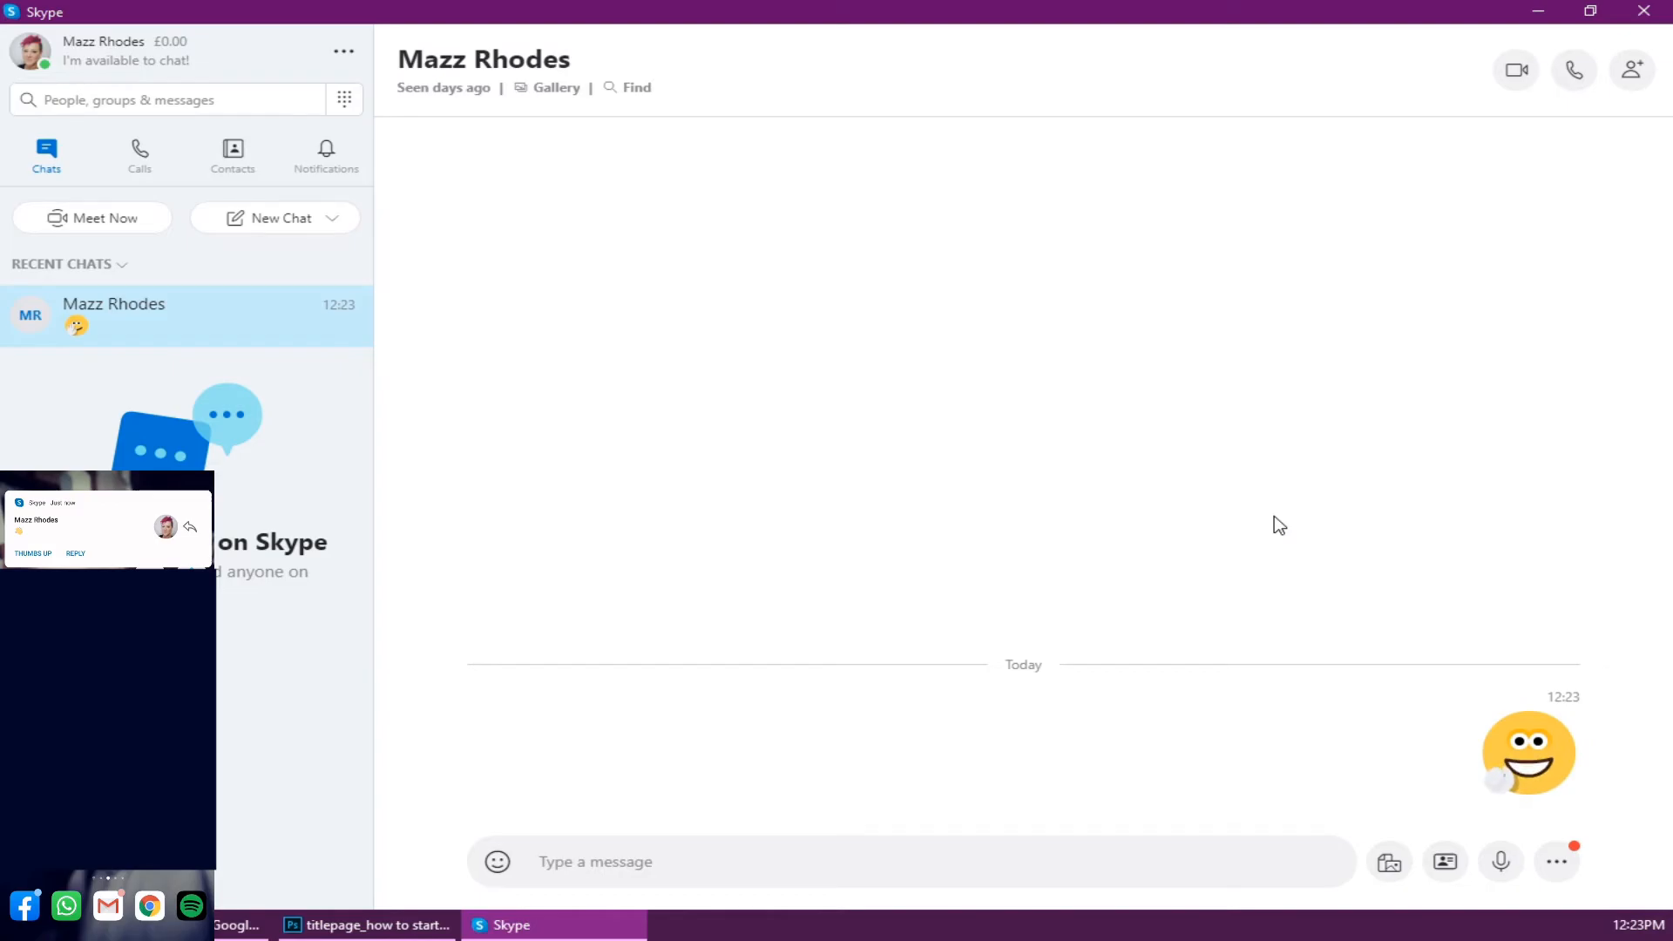
pyautogui.click(1523, 68)
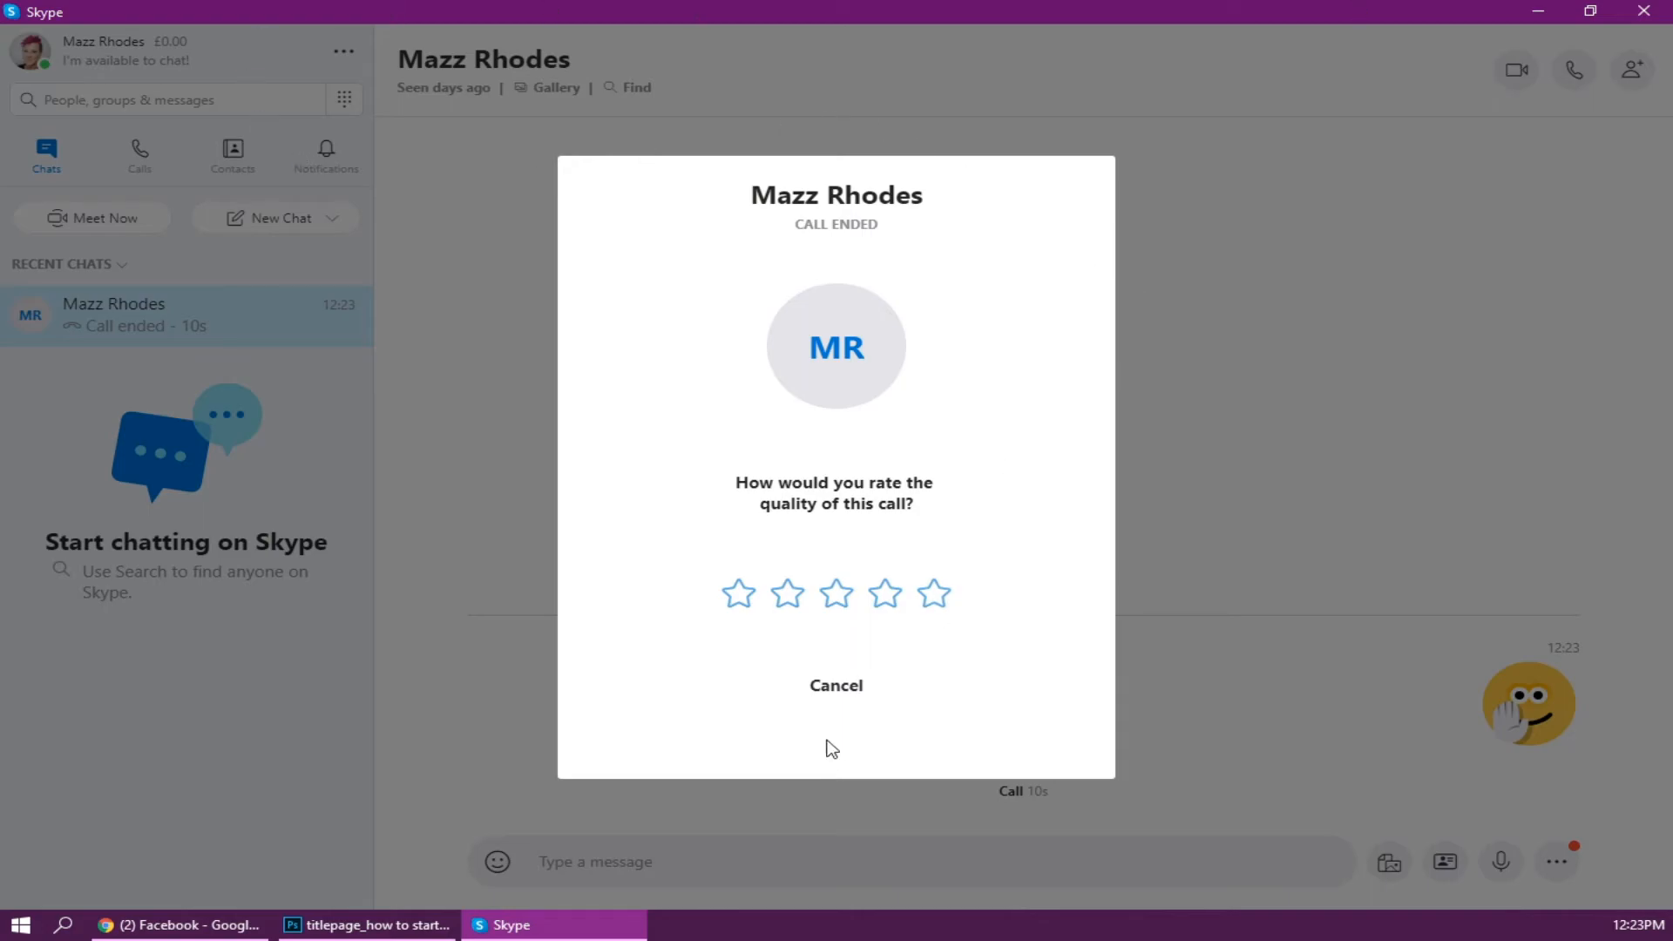
pyautogui.click(817, 688)
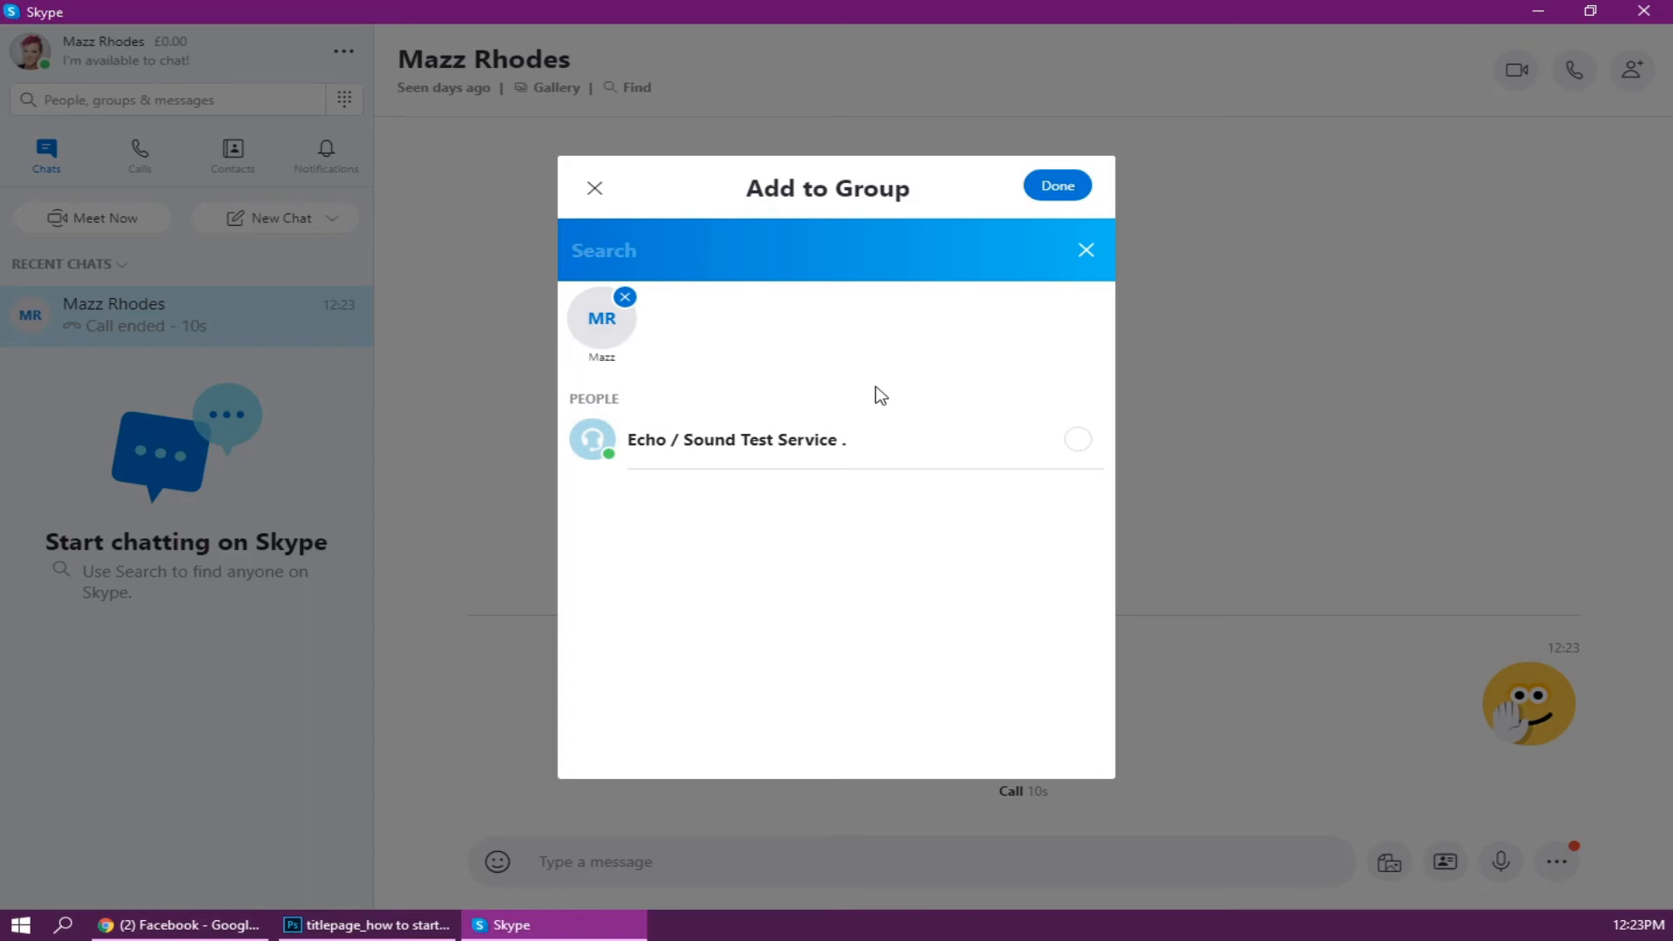
pyautogui.click(1058, 187)
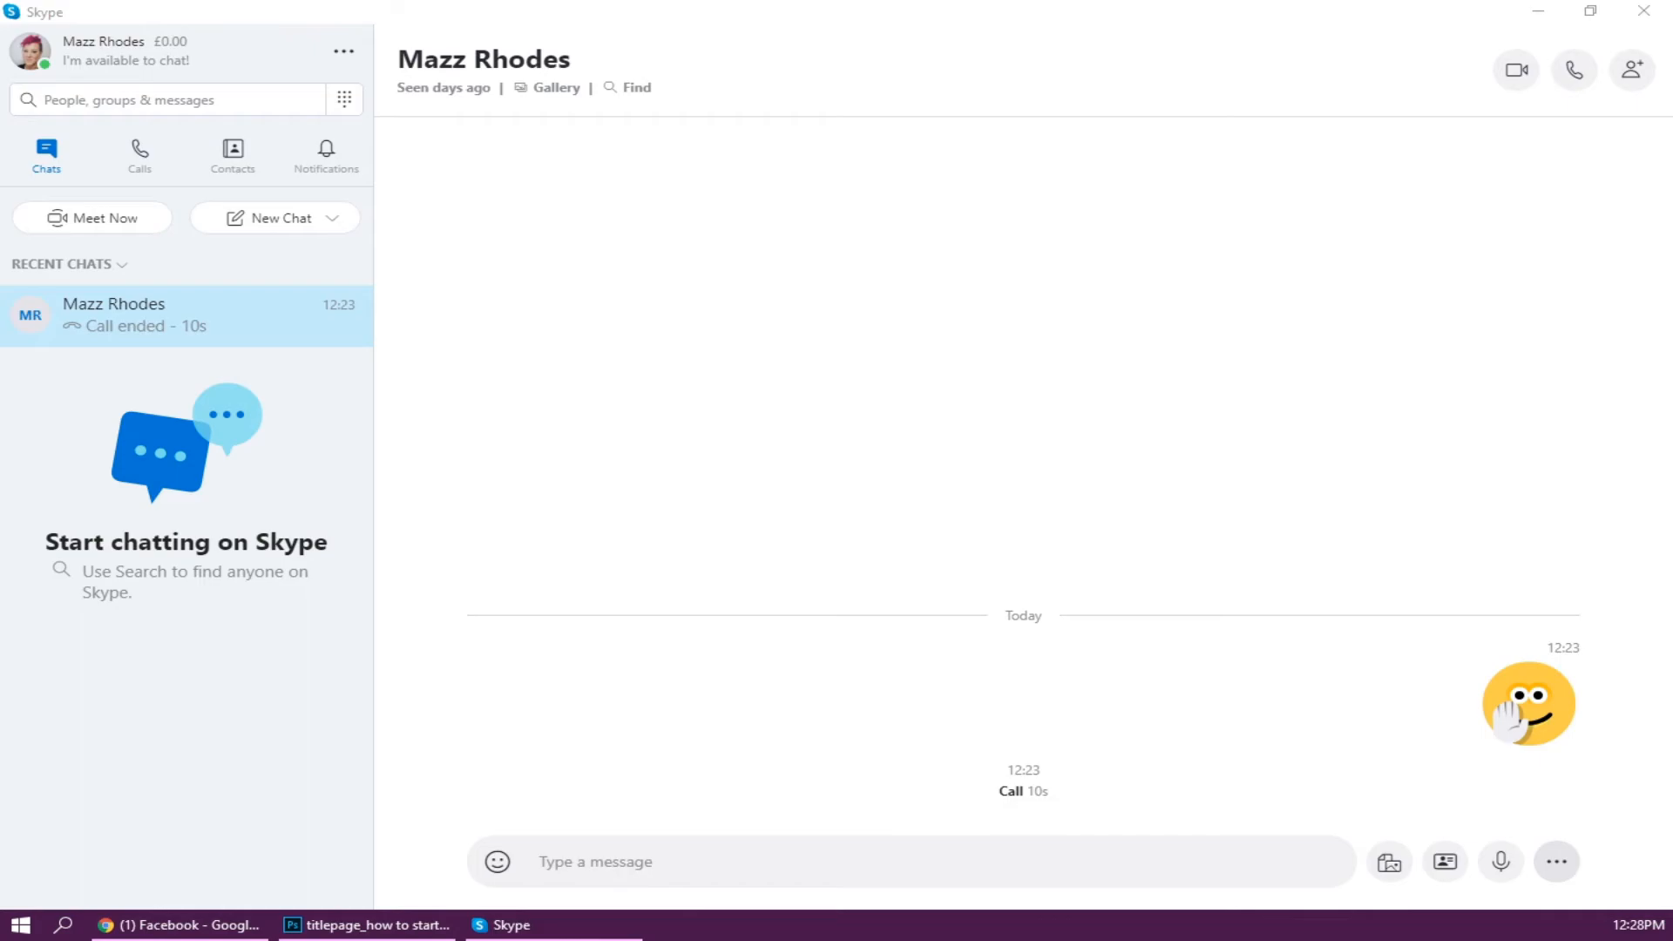
# Step: Start another video call with the contact and bring up the Share screen picker listing both monitors
pyautogui.click(1512, 79)
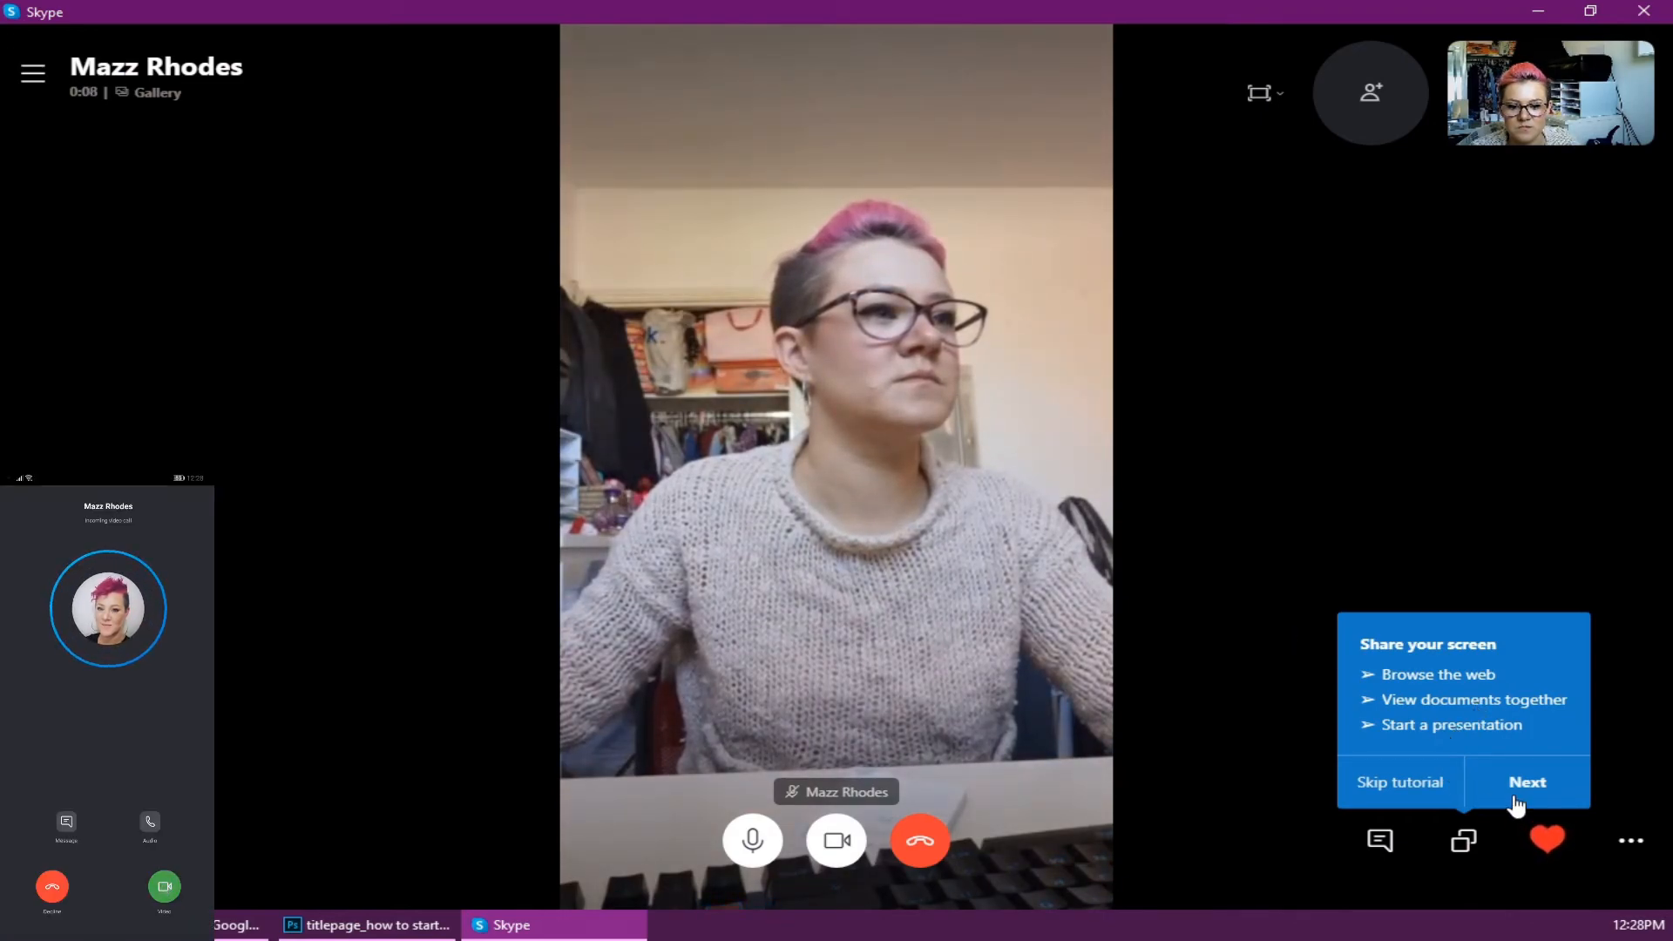
pyautogui.click(1464, 841)
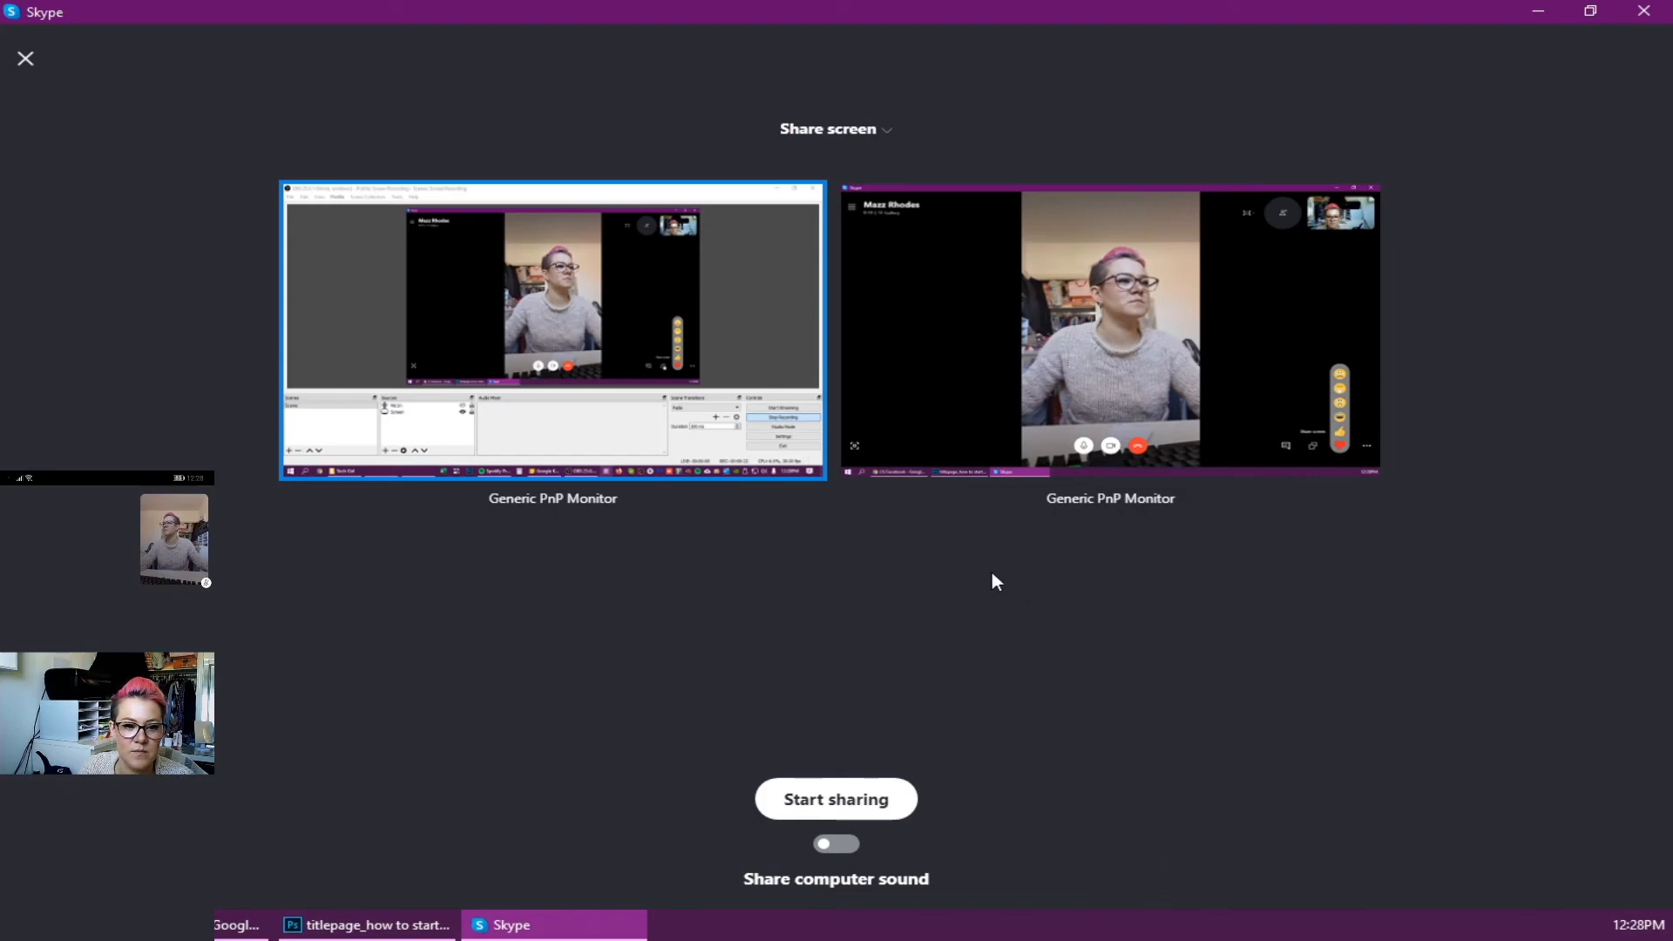
# Step: Share the Spotify Premium application window instead of a whole screen in the call
pyautogui.click(886, 131)
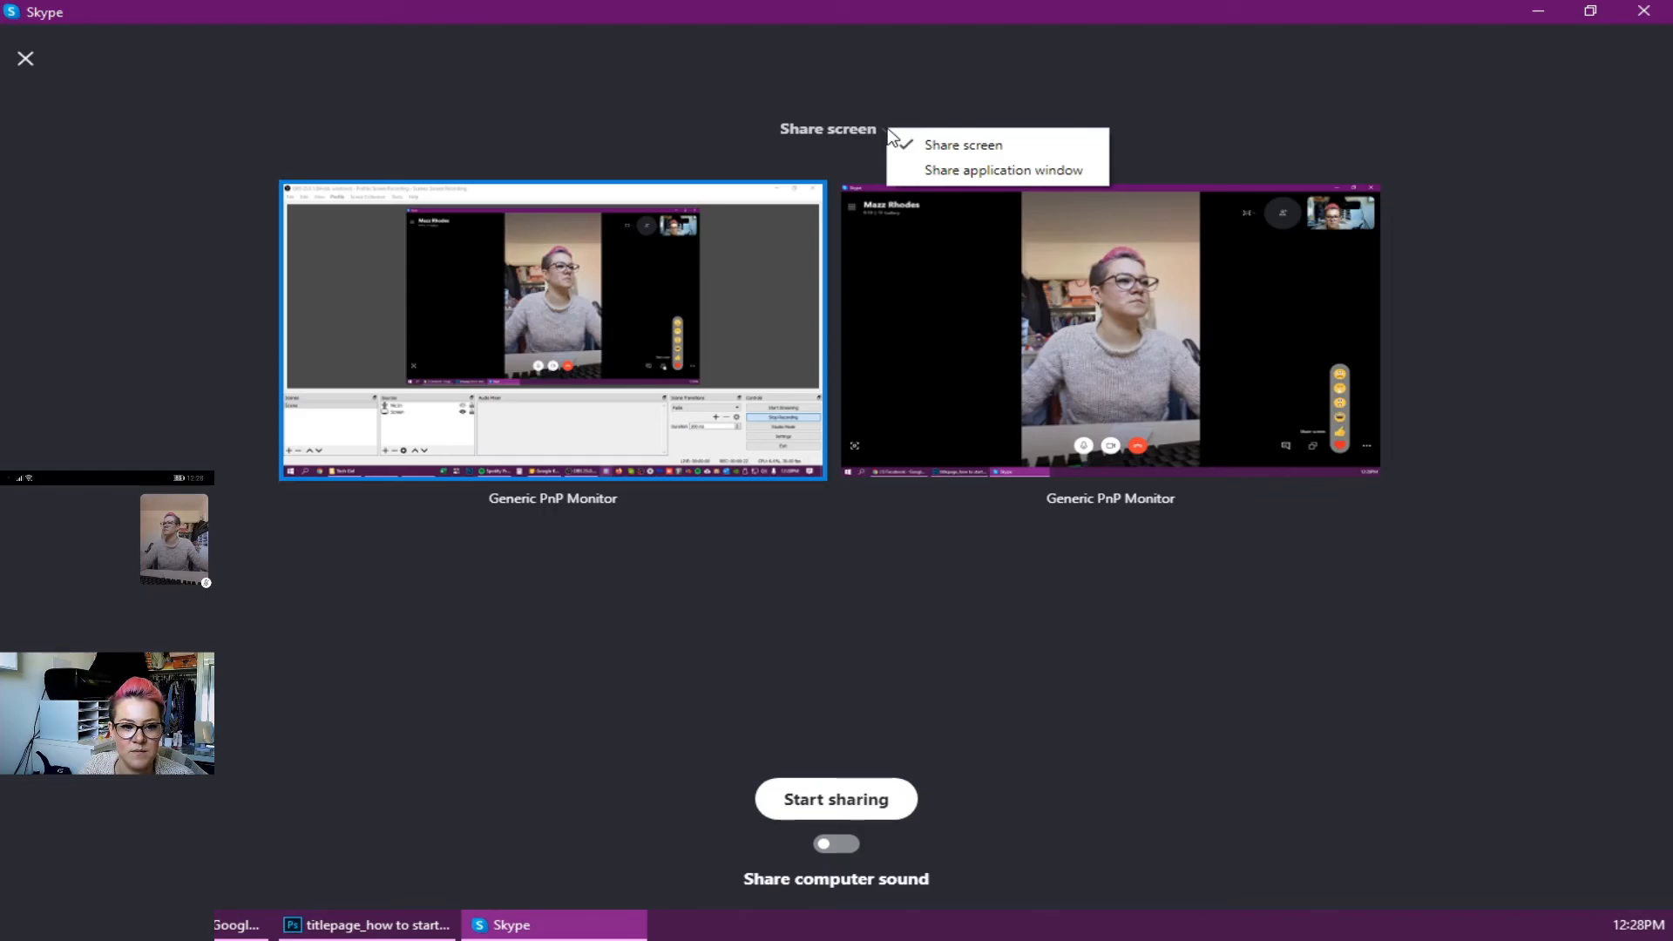
pyautogui.click(929, 169)
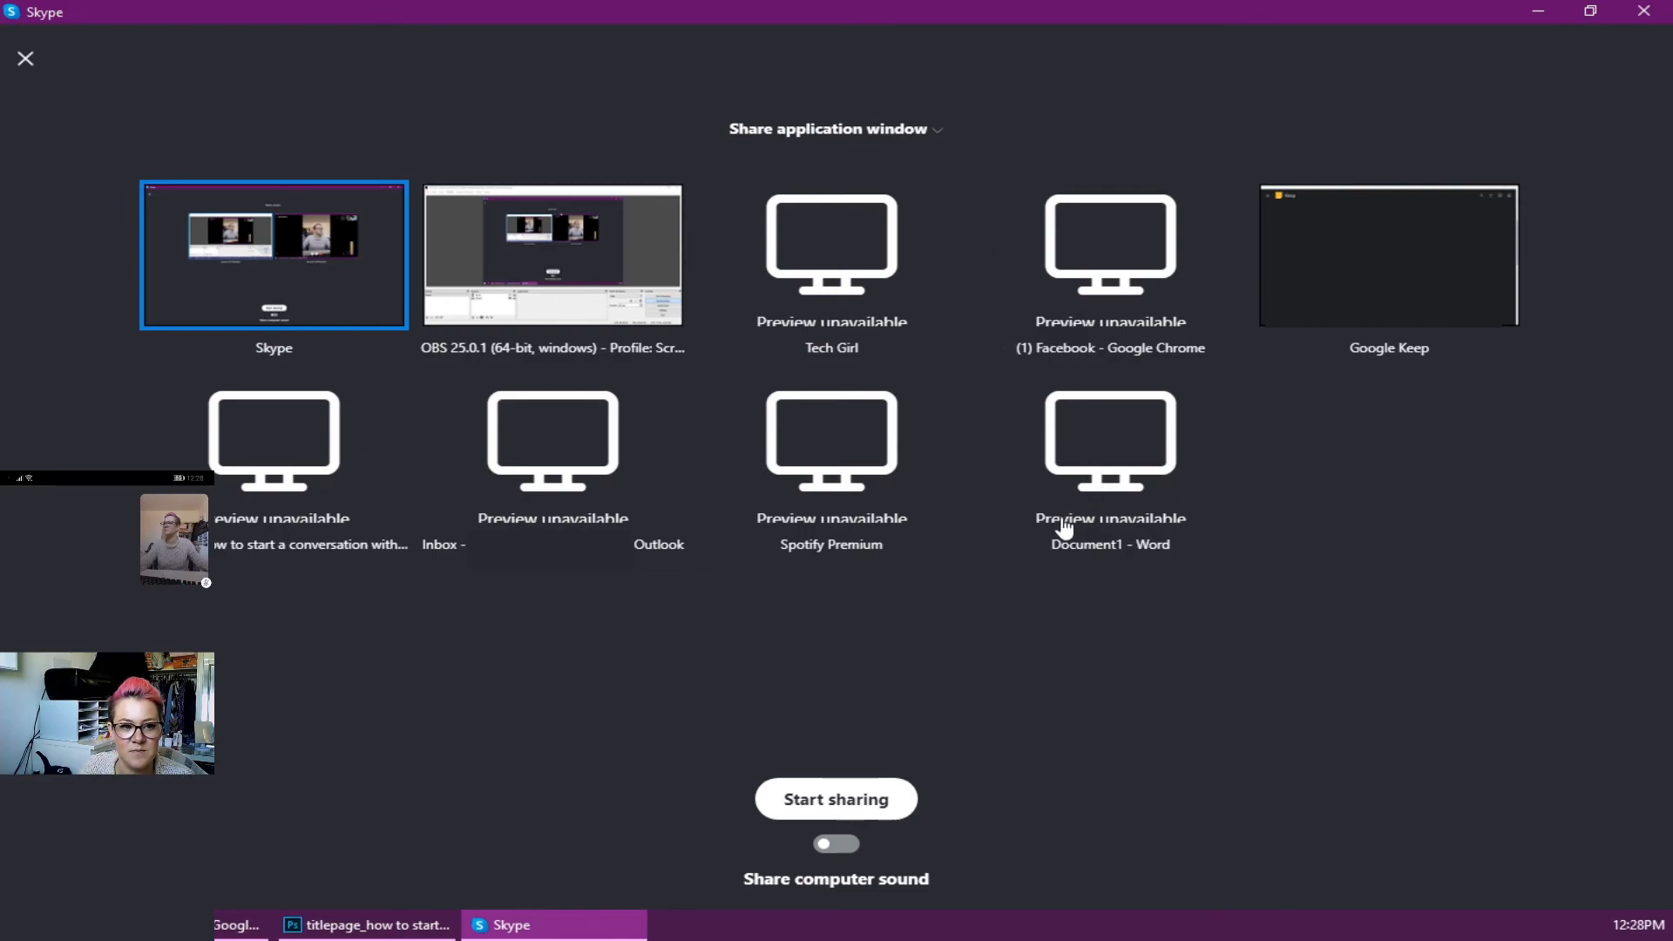
pyautogui.click(861, 521)
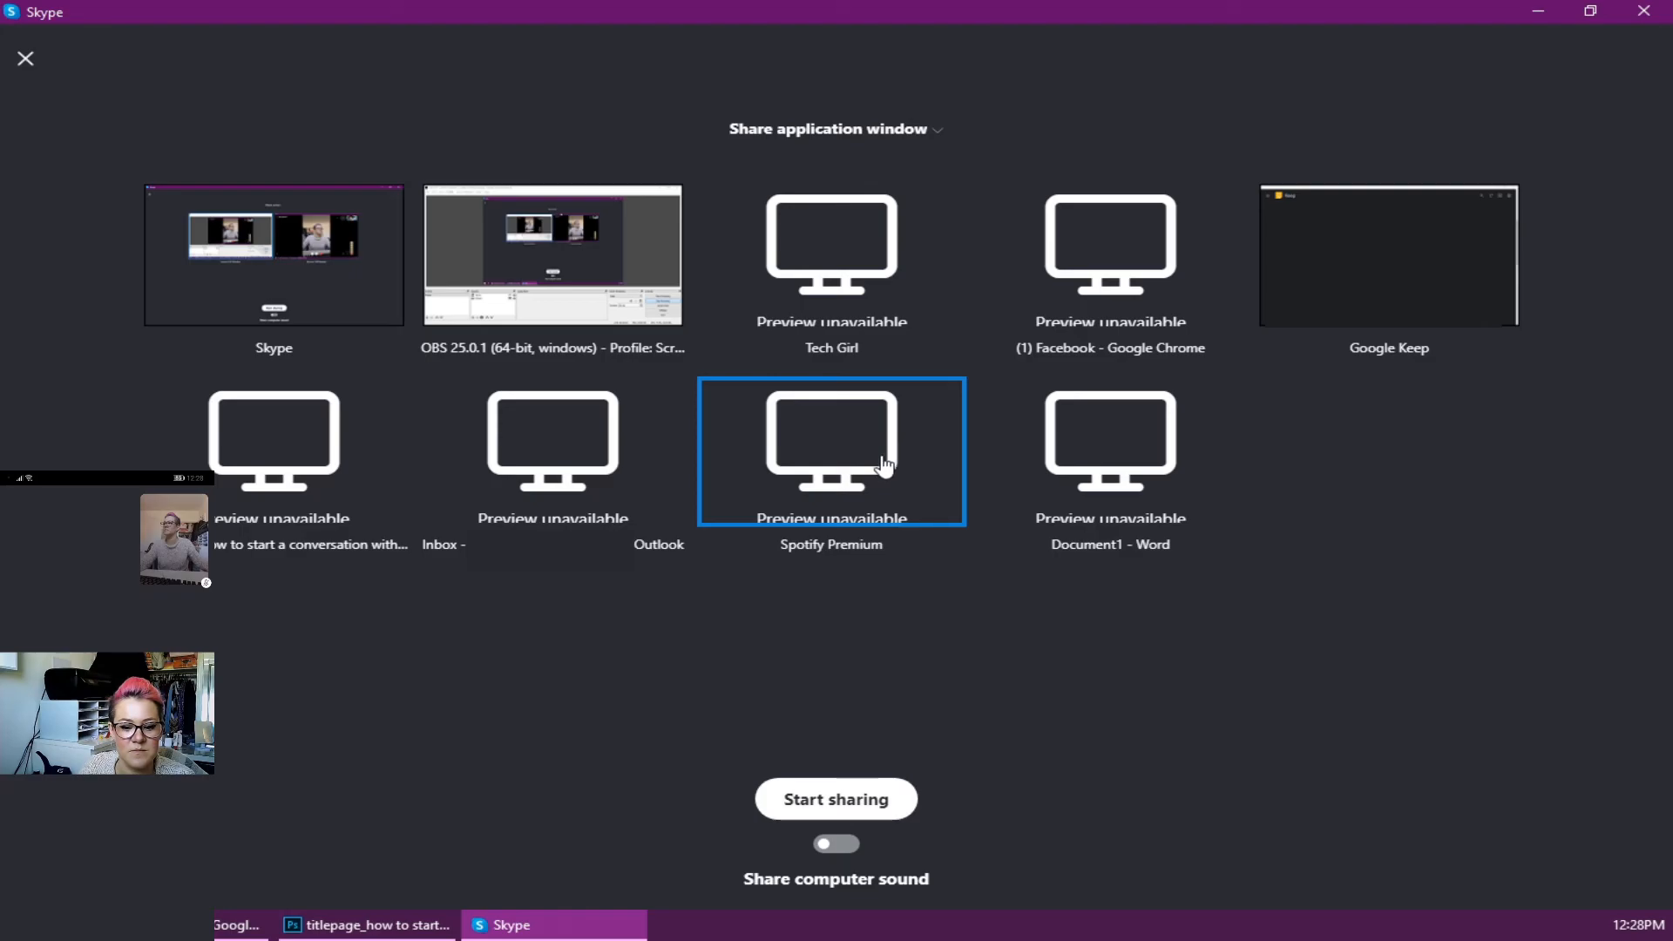
pyautogui.click(906, 804)
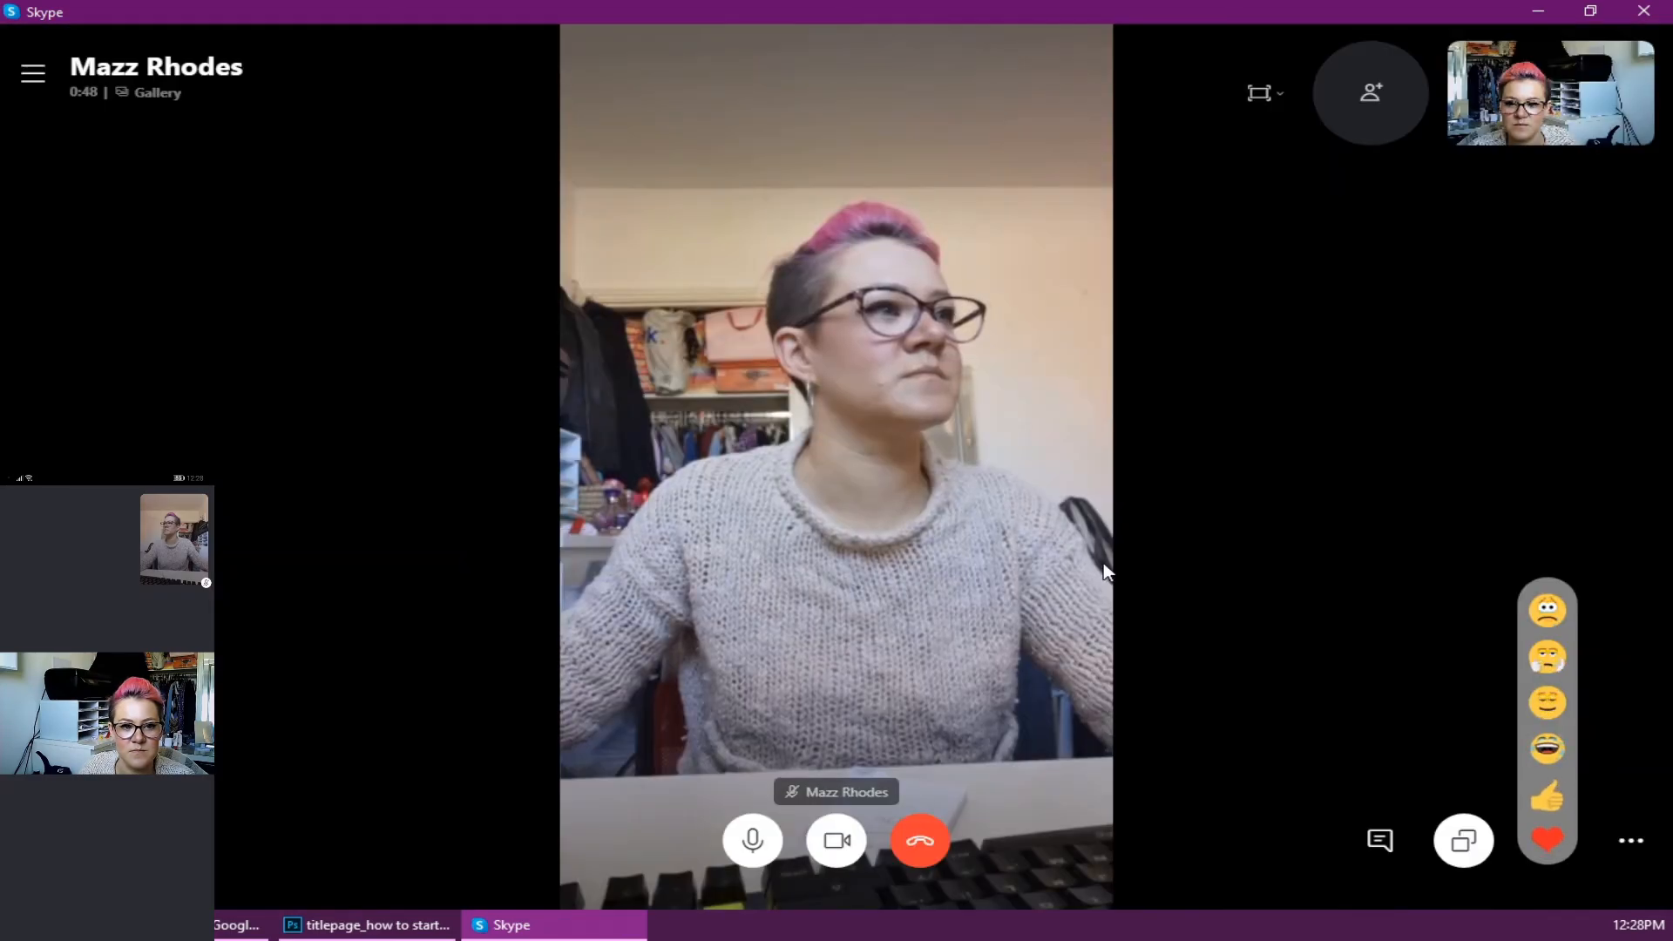